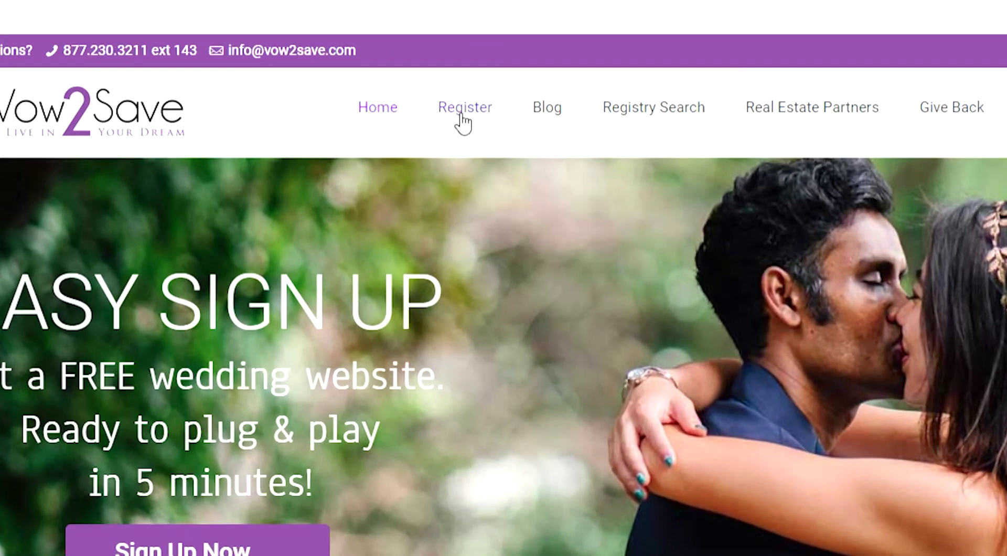
Open the Vow2Save Signup Now Step 1 page from Register.
{"action": "left_click", "coordinate": [462, 114]}
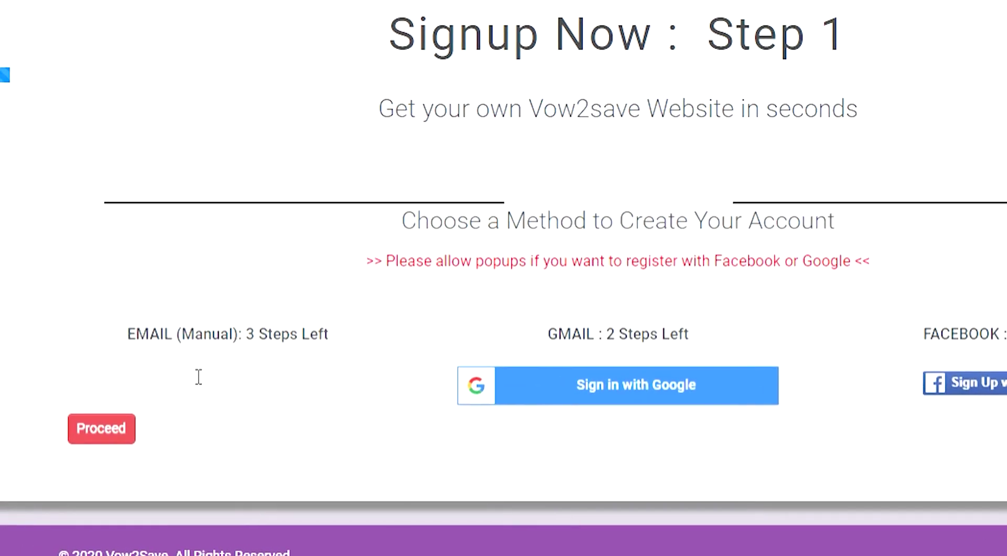
Register manually with the account email address and proceed to the confirmation-code step.
{"action": "left_click", "coordinate": [205, 399]}
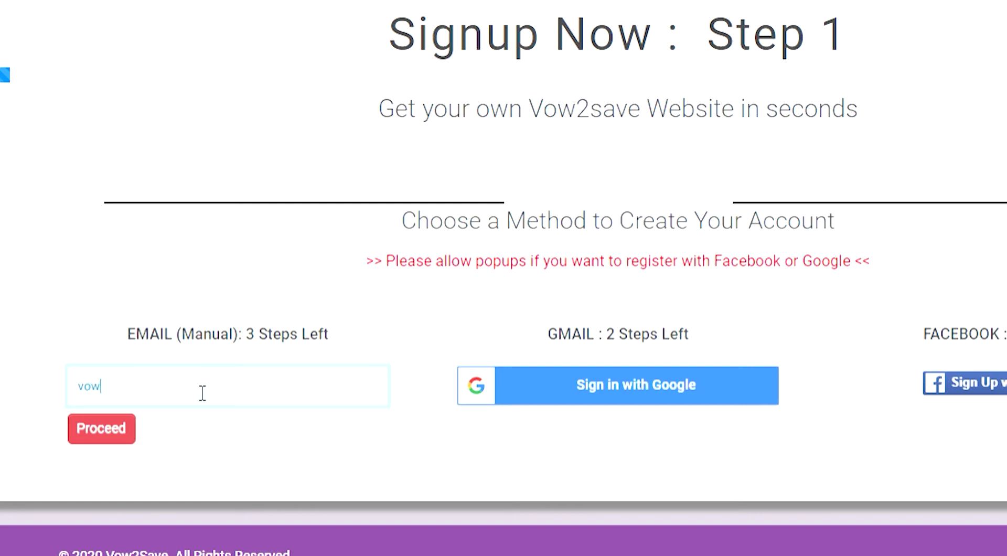
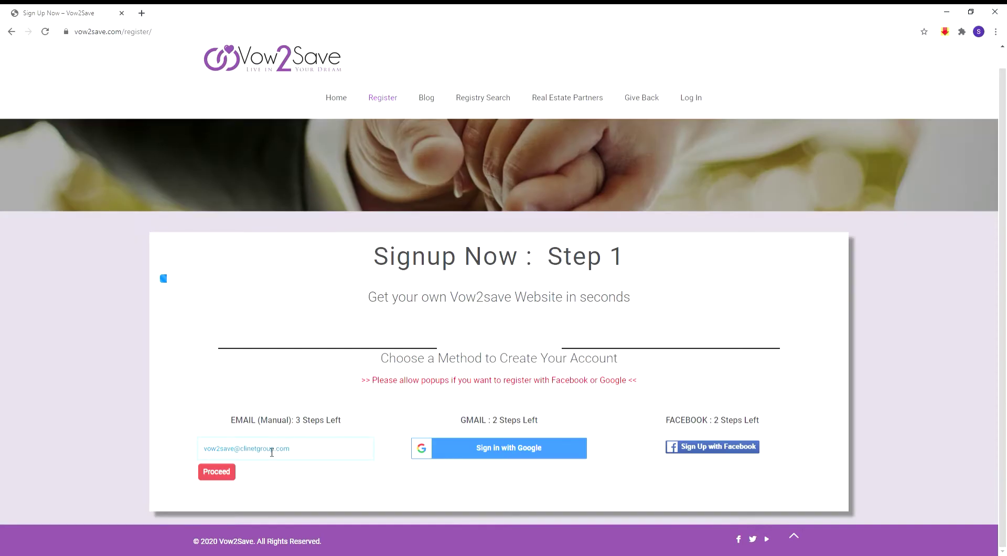
{"action": "left_click", "coordinate": [232, 478]}
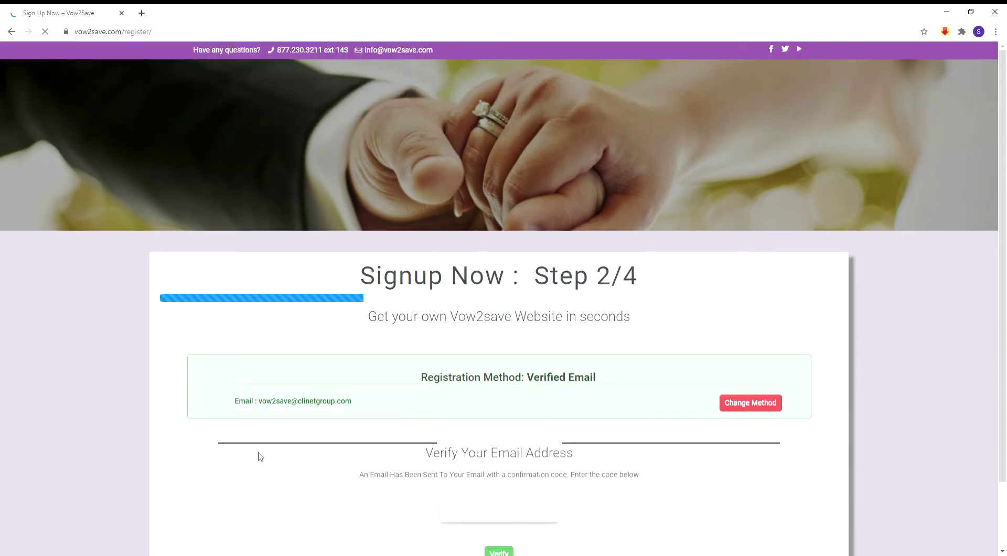
Select the confirmation code in the Vow2Save Verification email.
{"action": "scroll", "coordinate": [247, 427], "scroll_direction": "down", "scroll_amount": 2}
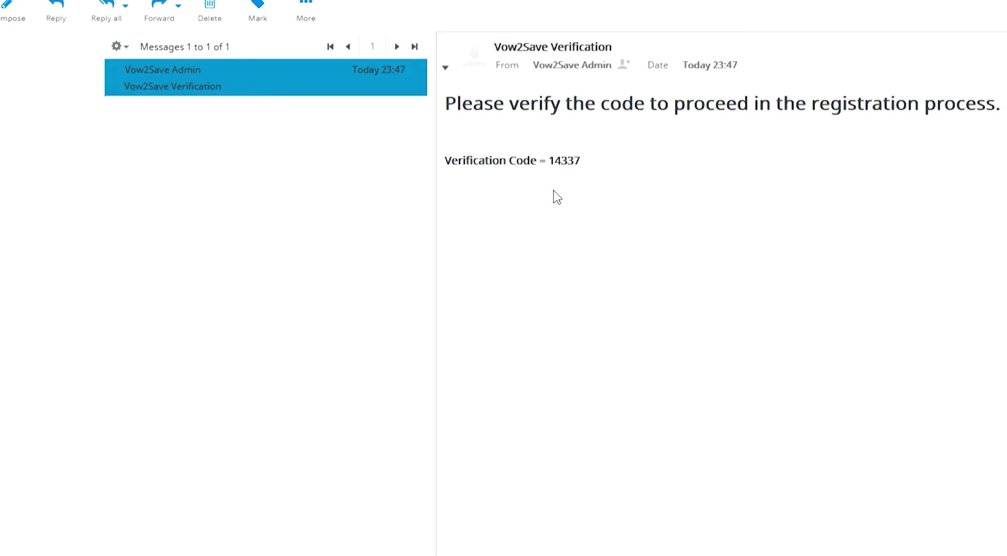
{"action": "left_click_drag", "start_coordinate": [581, 162], "coordinate": [549, 162]}
{"action": "key", "text": "ctrl+c"}
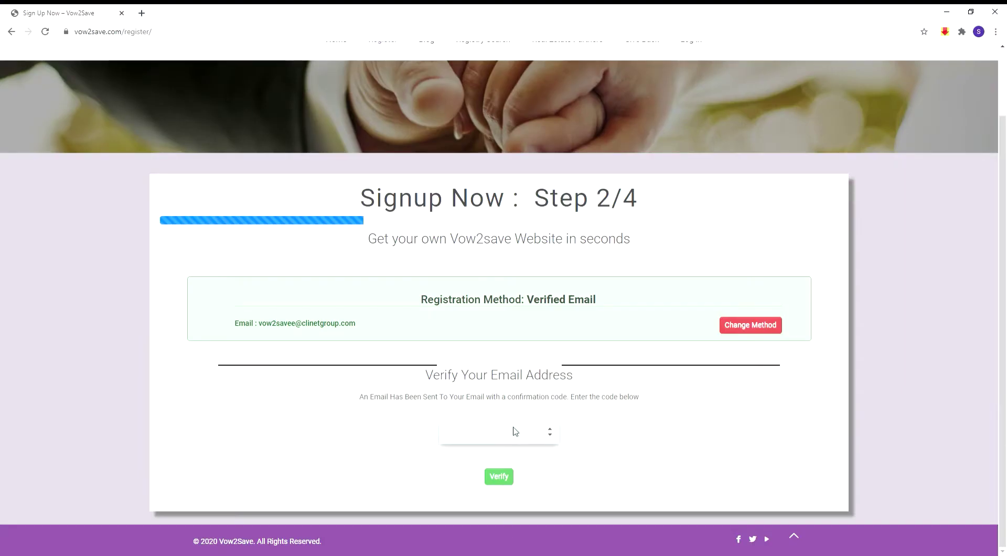
Paste the emailed confirmation code and verify the email address.
{"action": "left_click", "coordinate": [516, 432]}
{"action": "key", "text": "ctrl+v"}
{"action": "left_click", "coordinate": [499, 477]}
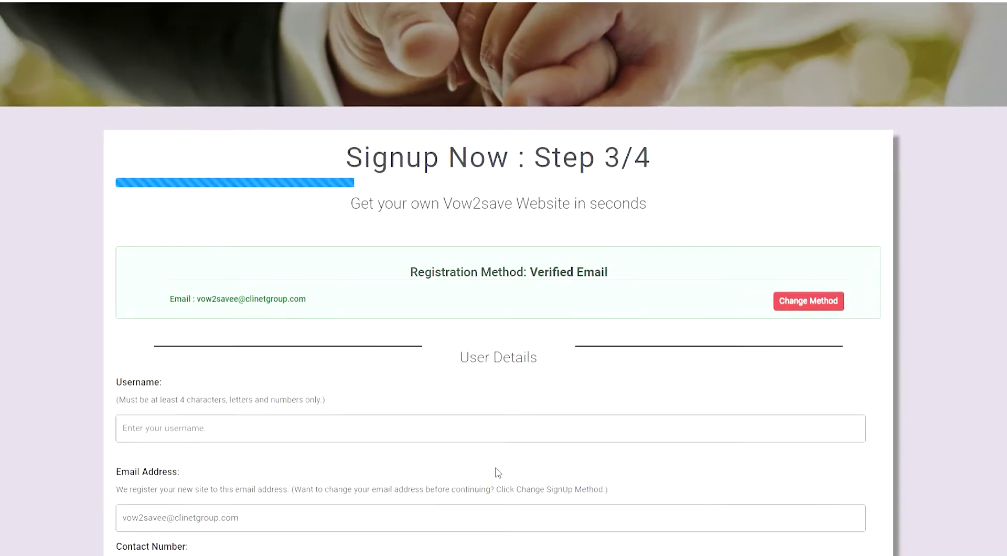
Fill in the username and both password fields, then submit the user details.
{"action": "scroll", "coordinate": [497, 472], "scroll_direction": "down", "scroll_amount": 5}
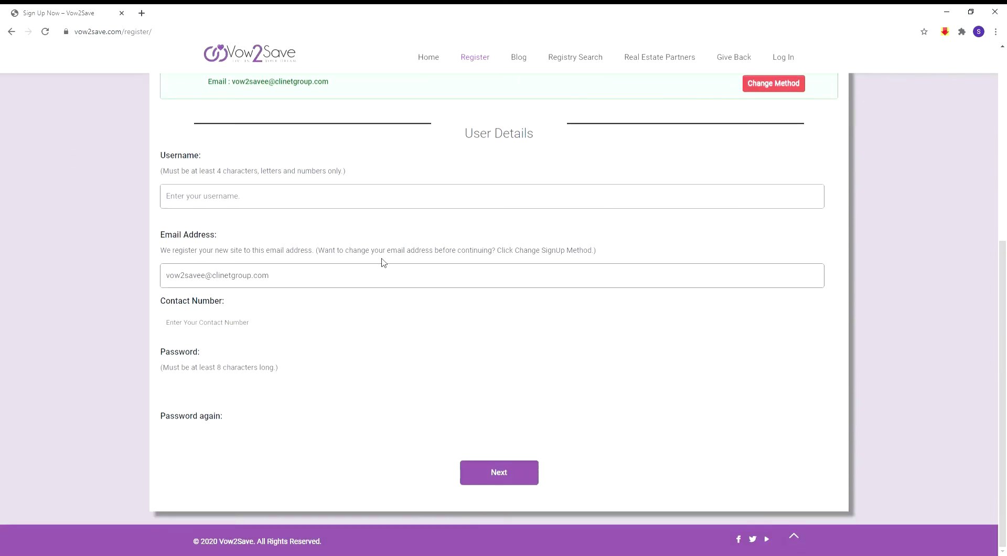
{"action": "type", "text": "demoone"}
{"action": "left_click", "coordinate": [307, 281]}
{"action": "left_click", "coordinate": [204, 388]}
{"action": "left_click", "coordinate": [497, 473]}
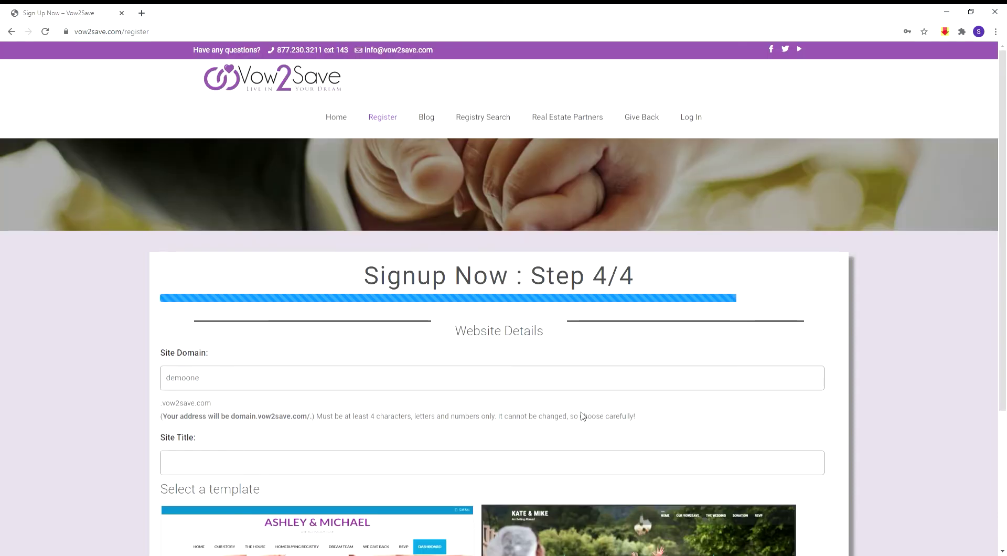
Title the site 'Help David Buy A Home', pick the Downpayment Registry theme, and sign up.
{"action": "scroll", "coordinate": [534, 399], "scroll_direction": "down", "scroll_amount": 3}
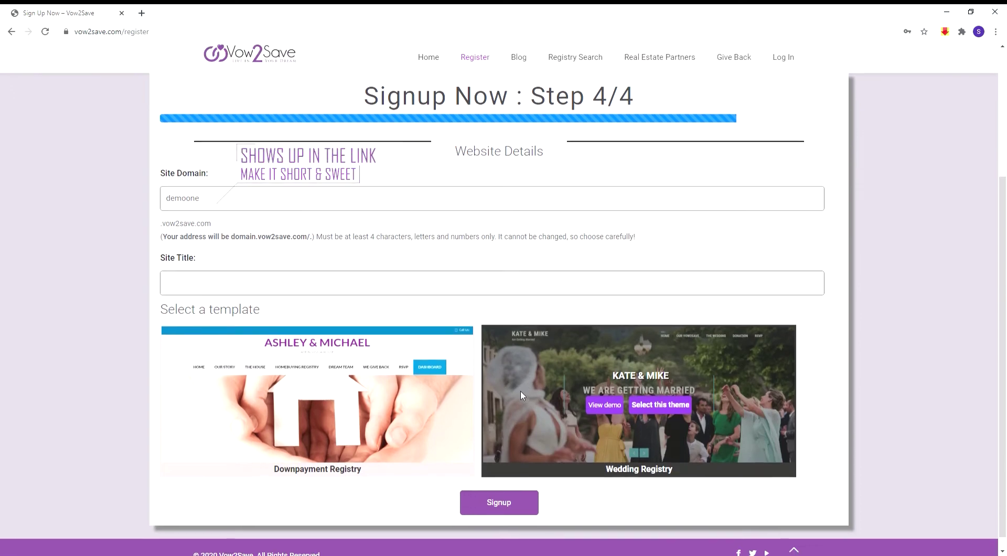
{"action": "left_click", "coordinate": [311, 285]}
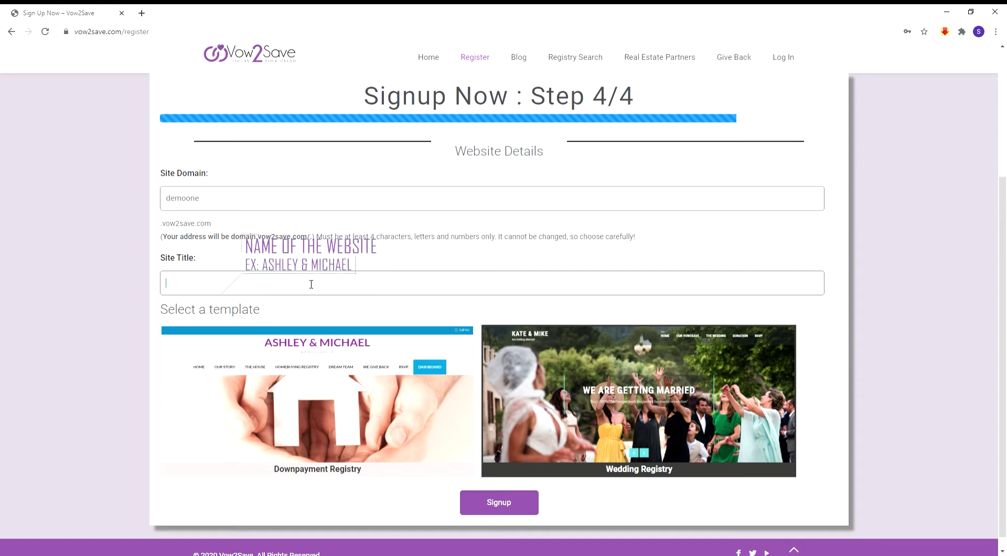
{"action": "type", "text": "Help David Buy A Home"}
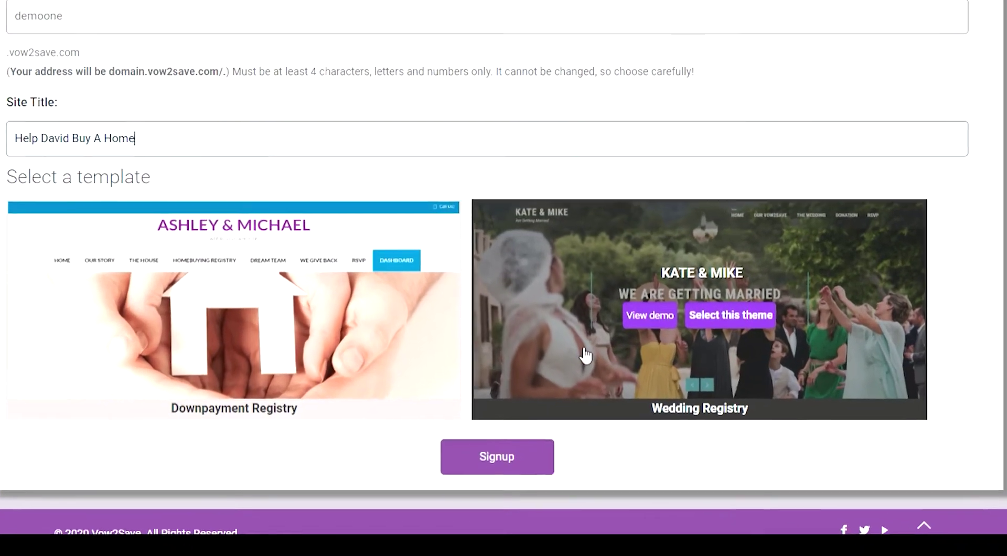
{"action": "mouse_move", "coordinate": [329, 345]}
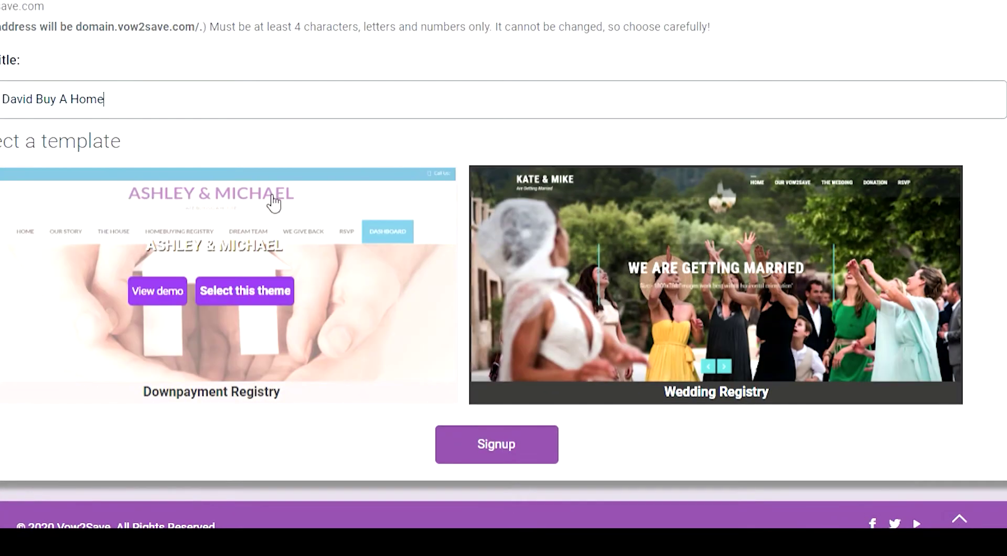
{"action": "left_click", "coordinate": [262, 292]}
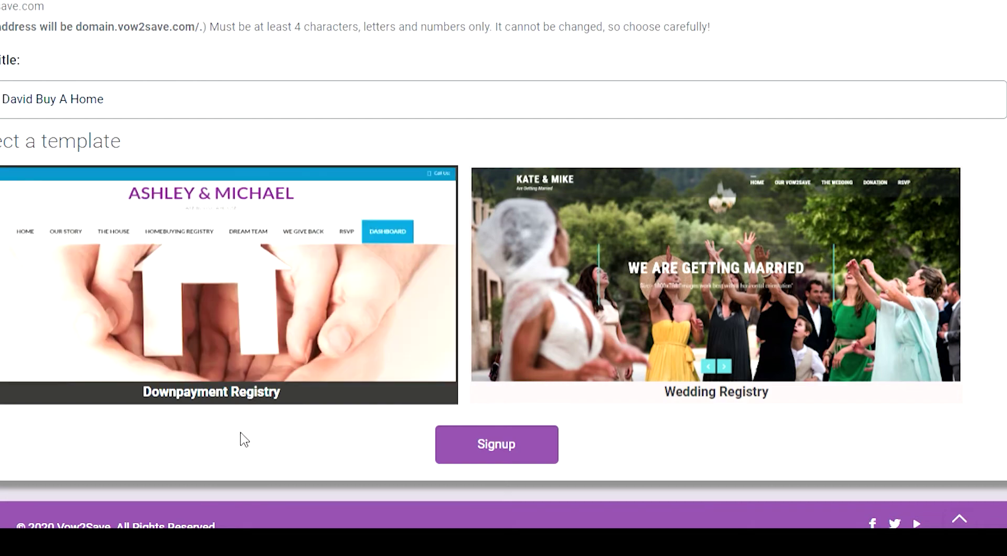
{"action": "left_click", "coordinate": [517, 450]}
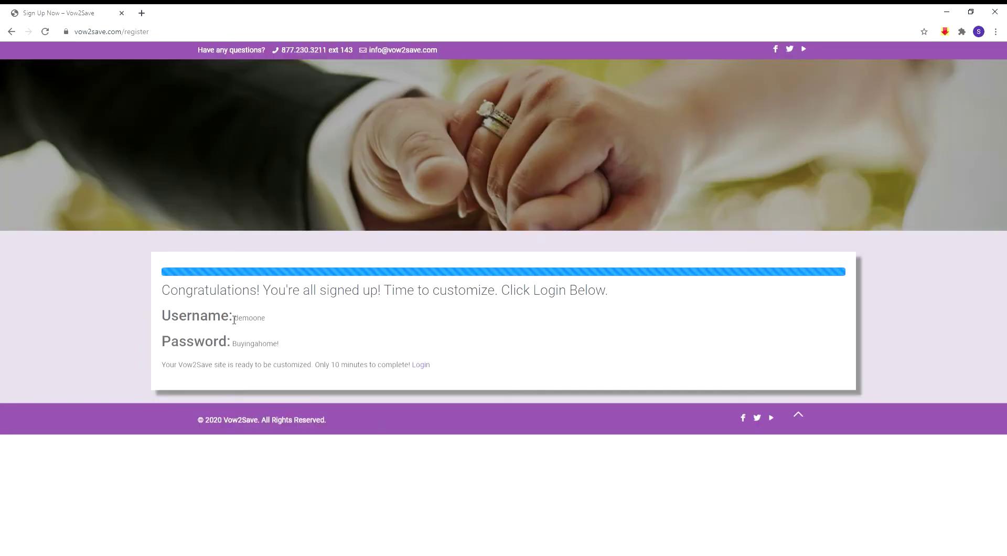
Use the issued login details to log in to the new site's dashboard.
{"action": "left_click_drag", "start_coordinate": [234, 320], "coordinate": [283, 348]}
{"action": "left_click", "coordinate": [204, 329]}
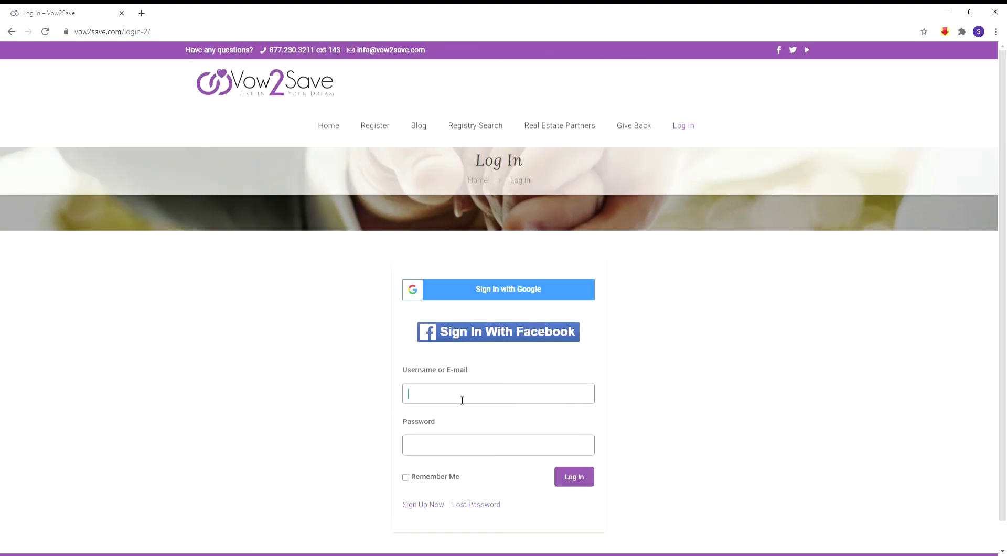
{"action": "left_click", "coordinate": [587, 480]}
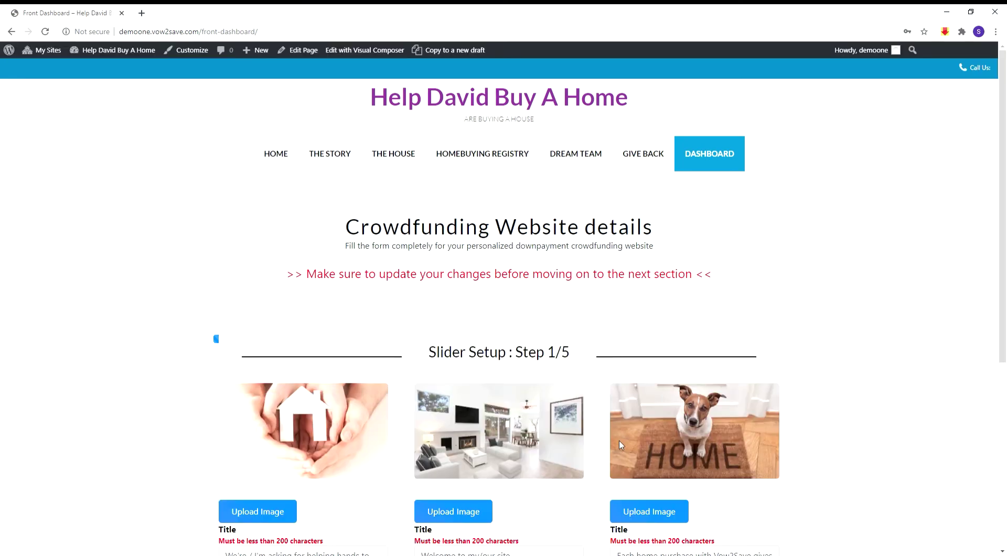
Replace the three slider images with the woman-on-couch, books-on-a-swing and living-room photos.
{"action": "scroll", "coordinate": [621, 445], "scroll_direction": "down", "scroll_amount": 5}
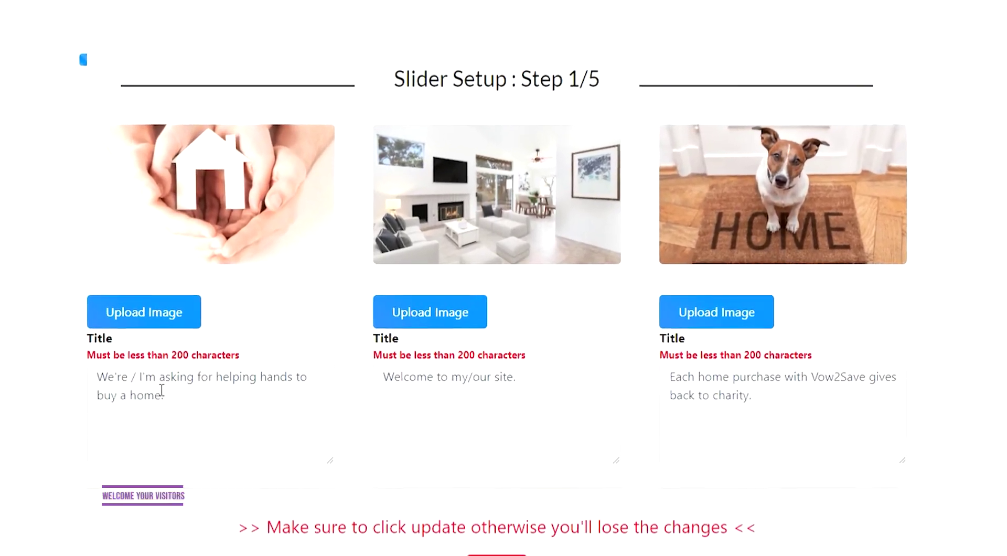
{"action": "left_click", "coordinate": [102, 312]}
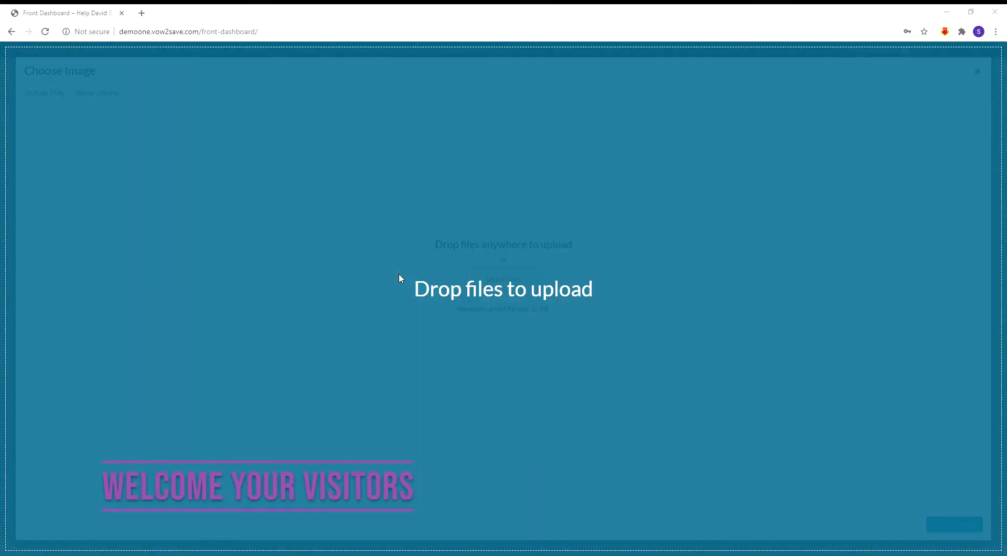
{"action": "left_click_drag", "start_coordinate": [398, 273], "coordinate": [399, 273]}
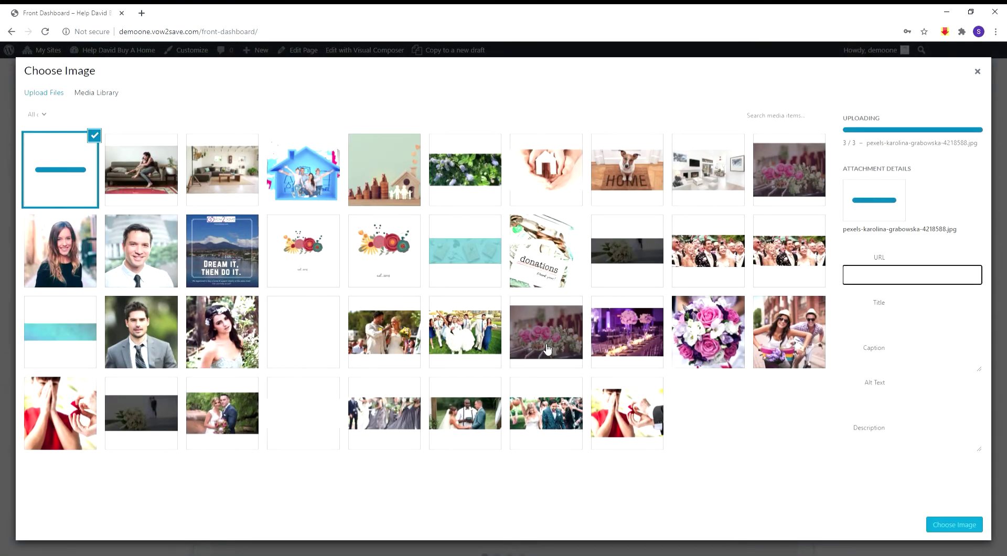
{"action": "left_click", "coordinate": [152, 181]}
{"action": "left_click", "coordinate": [947, 527]}
{"action": "left_click", "coordinate": [442, 289]}
{"action": "left_click", "coordinate": [962, 528]}
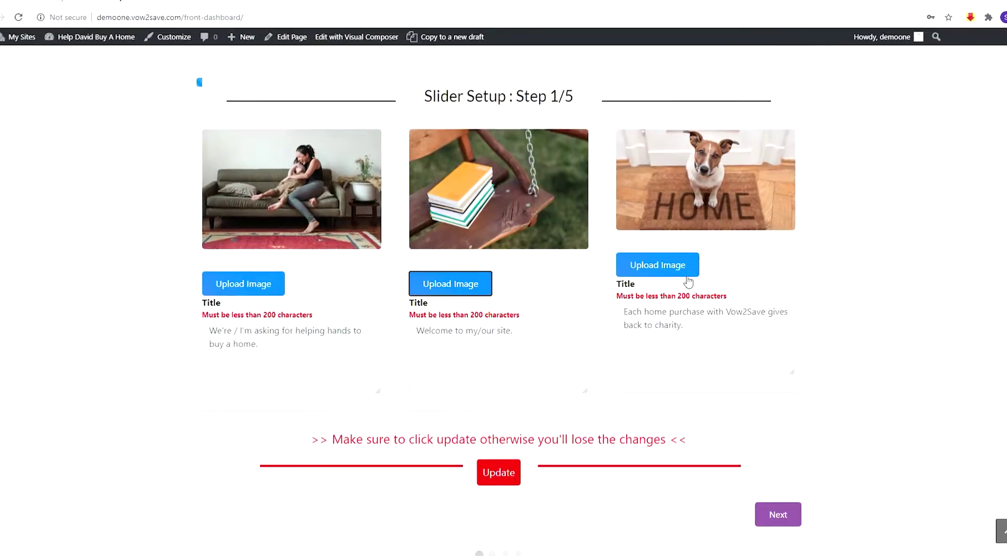
{"action": "left_click", "coordinate": [649, 284]}
{"action": "left_click", "coordinate": [194, 157]}
{"action": "left_click", "coordinate": [974, 538]}
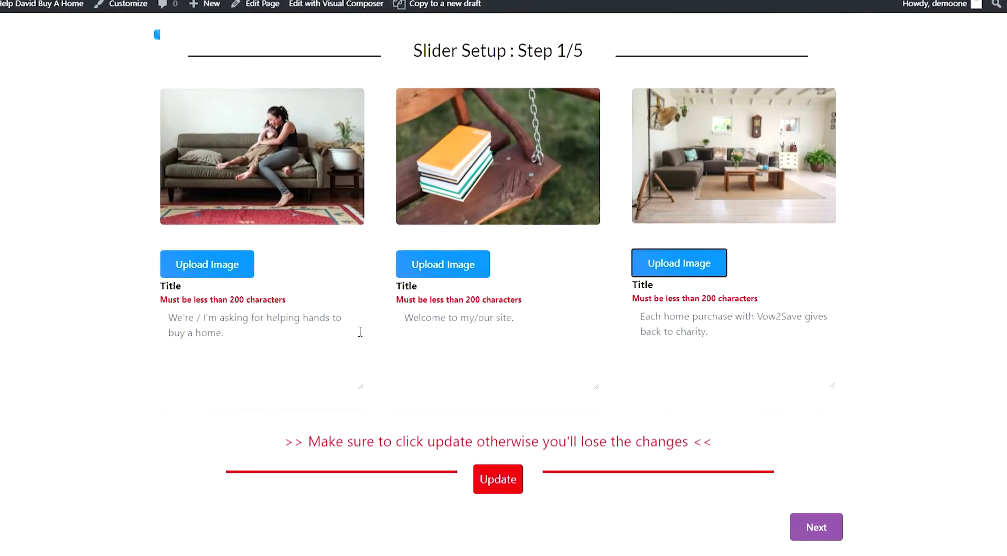
Remove '/ I'm' and 'my/' from the slide titles, end two with '!', and save.
{"action": "left_click_drag", "start_coordinate": [220, 316], "coordinate": [163, 316]}
{"action": "left_click", "coordinate": [220, 321]}
{"action": "key", "text": "Delete"}
{"action": "key", "text": "Delete"}
{"action": "key", "text": "Delete"}
{"action": "left_click", "coordinate": [454, 321]}
{"action": "key", "text": "Delete"}
{"action": "key", "text": "Delete"}
{"action": "key", "text": "Delete"}
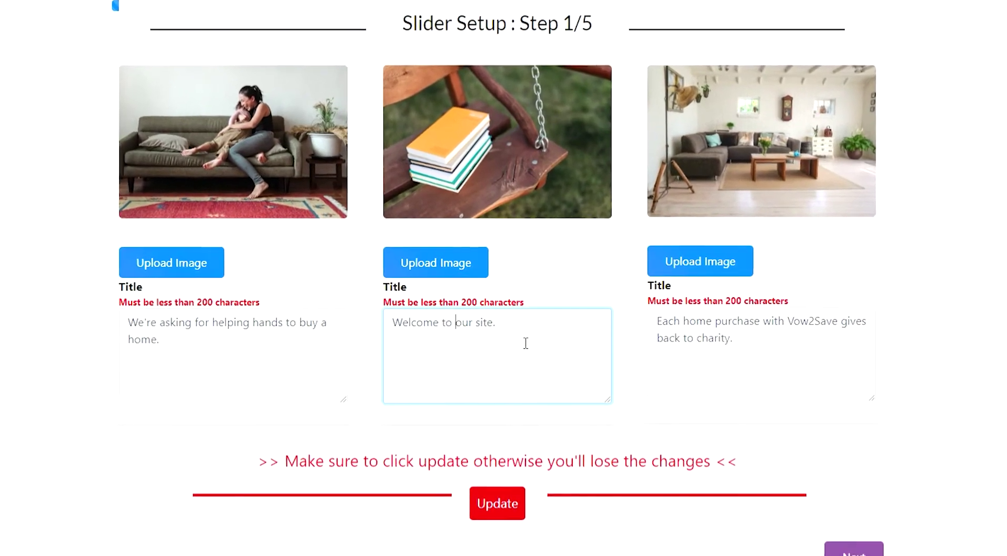
{"action": "key", "text": "BackSpace"}
{"action": "type", "text": "!"}
{"action": "left_click", "coordinate": [892, 350]}
{"action": "key", "text": "BackSpace"}
{"action": "type", "text": "!"}
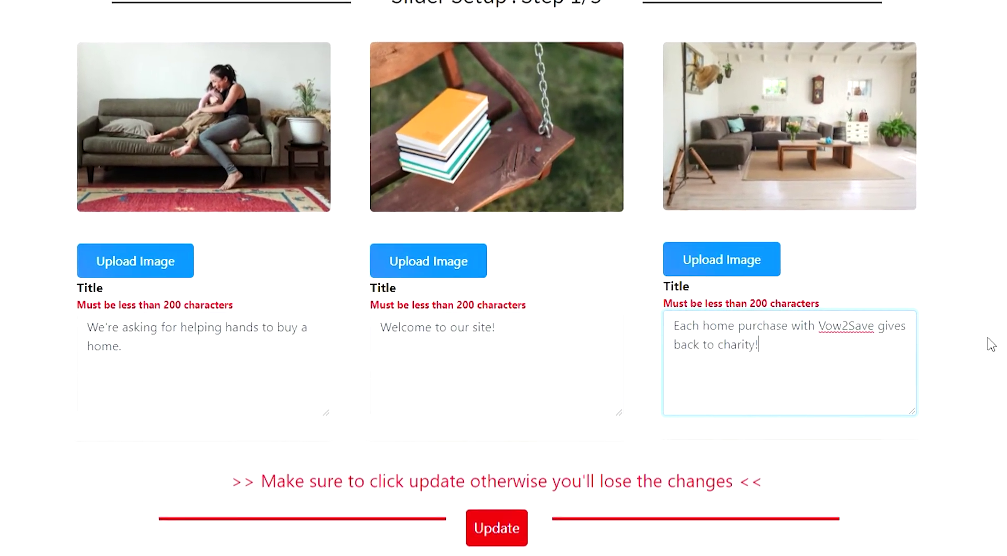
{"action": "left_click", "coordinate": [514, 519]}
{"action": "left_click", "coordinate": [511, 447]}
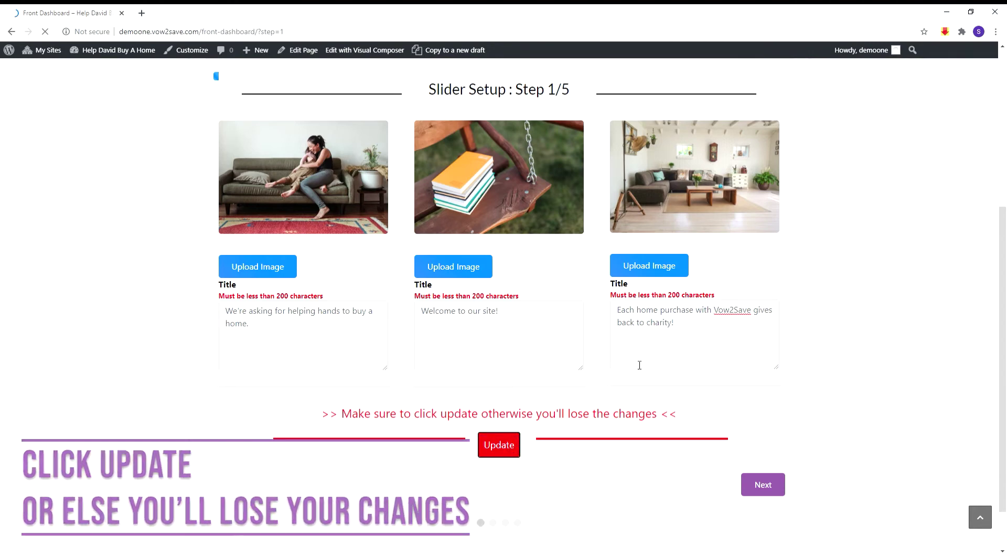
Advance to the homeowner details step of the setup.
{"action": "scroll", "coordinate": [680, 437], "scroll_direction": "down", "scroll_amount": 5}
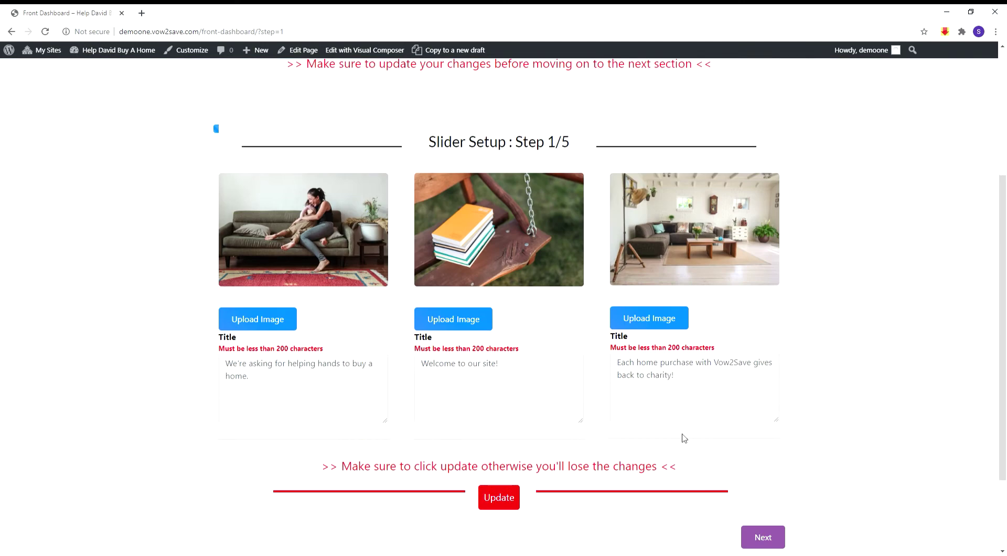
{"action": "left_click", "coordinate": [764, 435]}
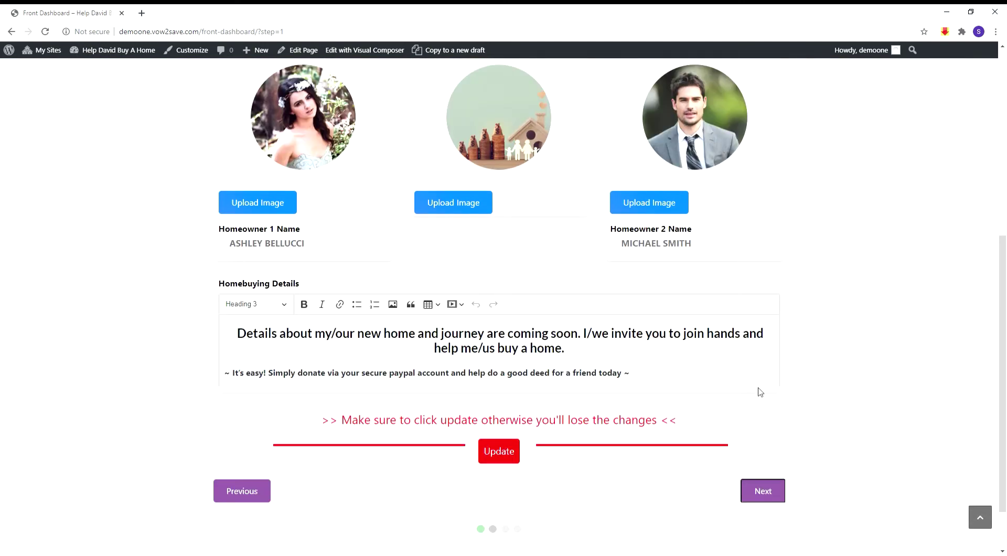
{"action": "scroll", "coordinate": [335, 296], "scroll_direction": "down", "scroll_amount": 1}
{"action": "scroll", "coordinate": [332, 294], "scroll_direction": "up", "scroll_amount": 2}
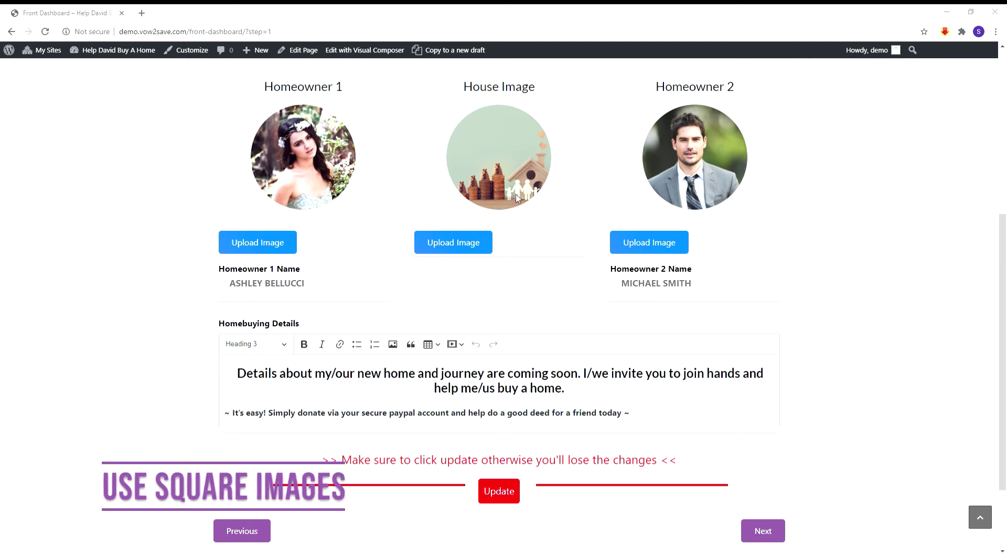
Upload new photos and set the man in the white shirt as Homeowner 1.
{"action": "left_click", "coordinate": [243, 249]}
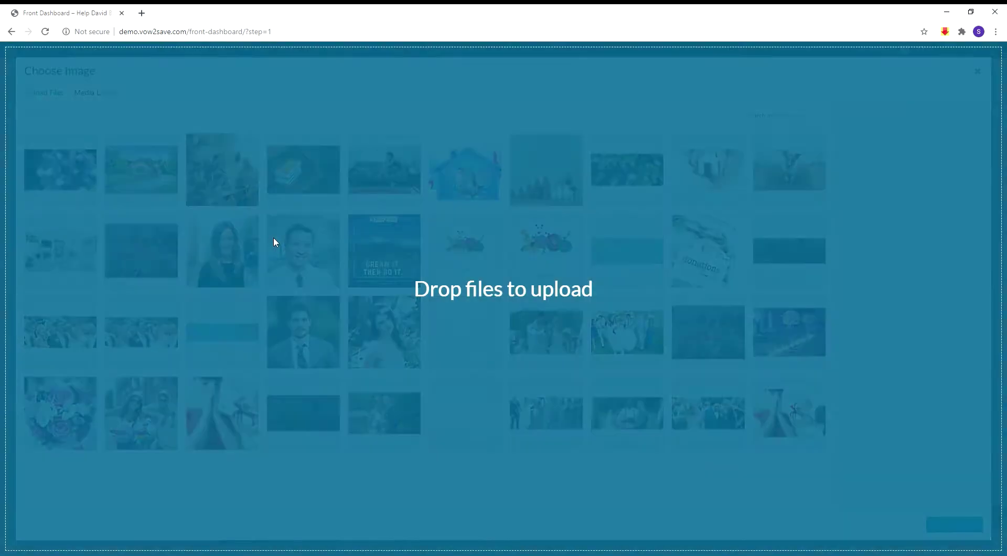
{"action": "mouse_move", "coordinate": [275, 240]}
{"action": "left_mouse_down"}
{"action": "mouse_move", "coordinate": [189, 242]}
{"action": "mouse_move", "coordinate": [428, 518]}
{"action": "left_mouse_up"}
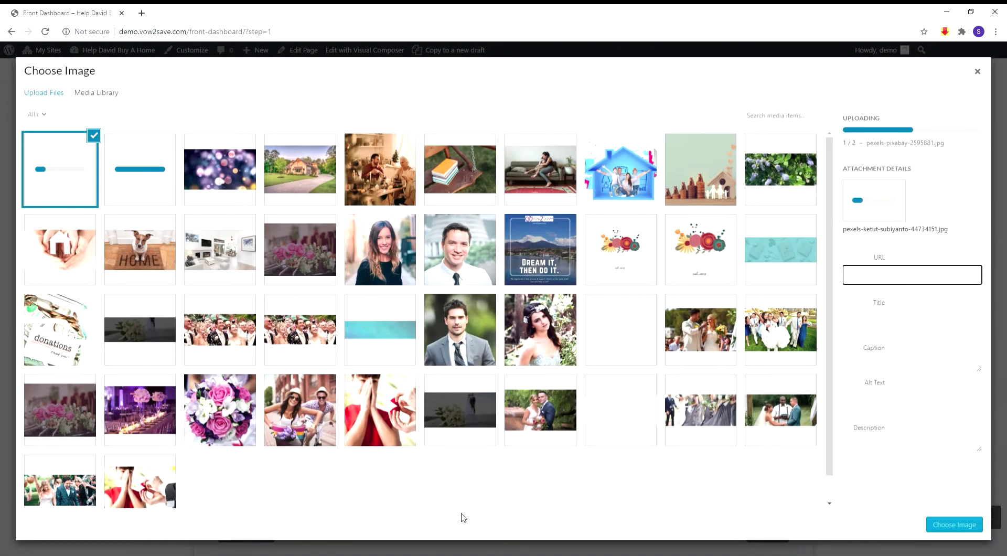
{"action": "left_click", "coordinate": [465, 256]}
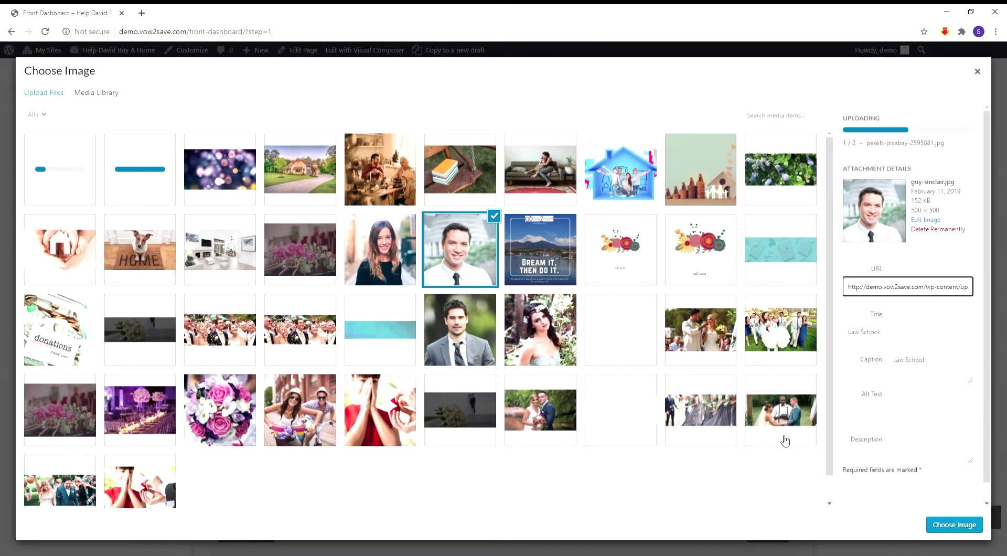
{"action": "left_click", "coordinate": [953, 526]}
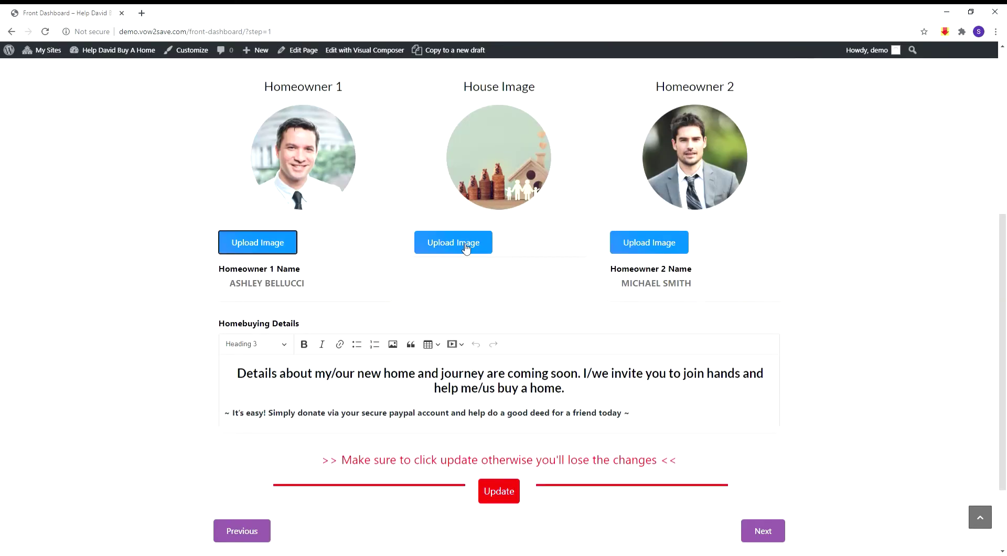
Set the suburban house and woman-at-teal-door photos, and edit Homeowner 1's name.
{"action": "left_click", "coordinate": [465, 248]}
{"action": "left_click", "coordinate": [166, 184]}
{"action": "left_click", "coordinate": [954, 524]}
{"action": "left_click", "coordinate": [649, 243]}
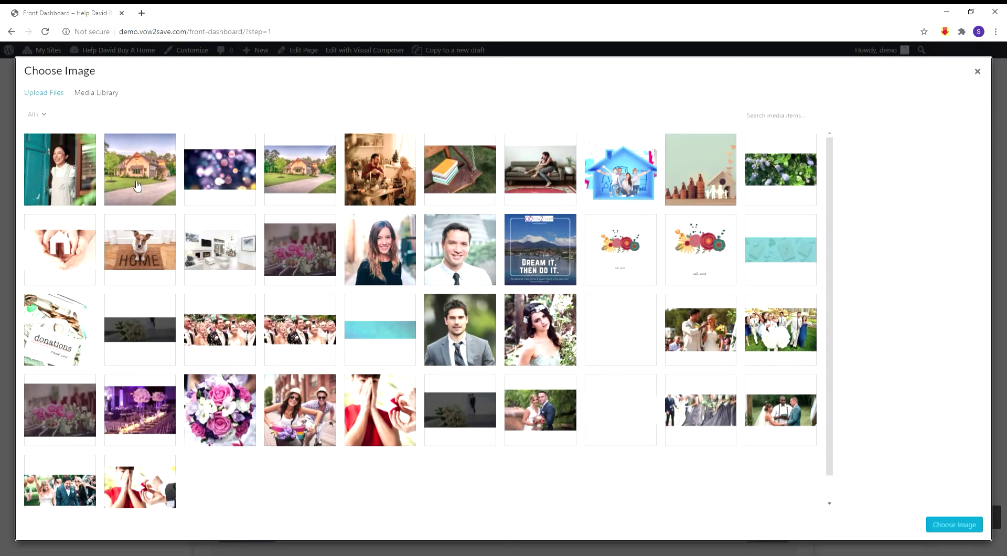
{"action": "left_click", "coordinate": [59, 169]}
{"action": "left_click", "coordinate": [953, 525]}
{"action": "left_click", "coordinate": [266, 283]}
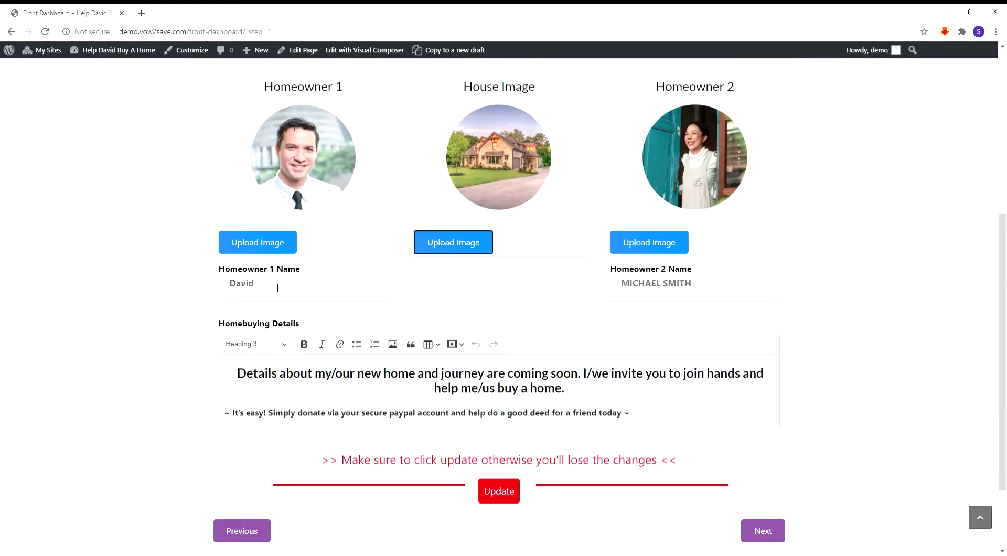
{"action": "key", "text": "Tab"}
{"action": "key", "text": "Tab"}
Enter Homeowner 2's name, switch the homebuying text to 'our', 'We' and 'us', save, and continue.
{"action": "type", "text": "ME"}
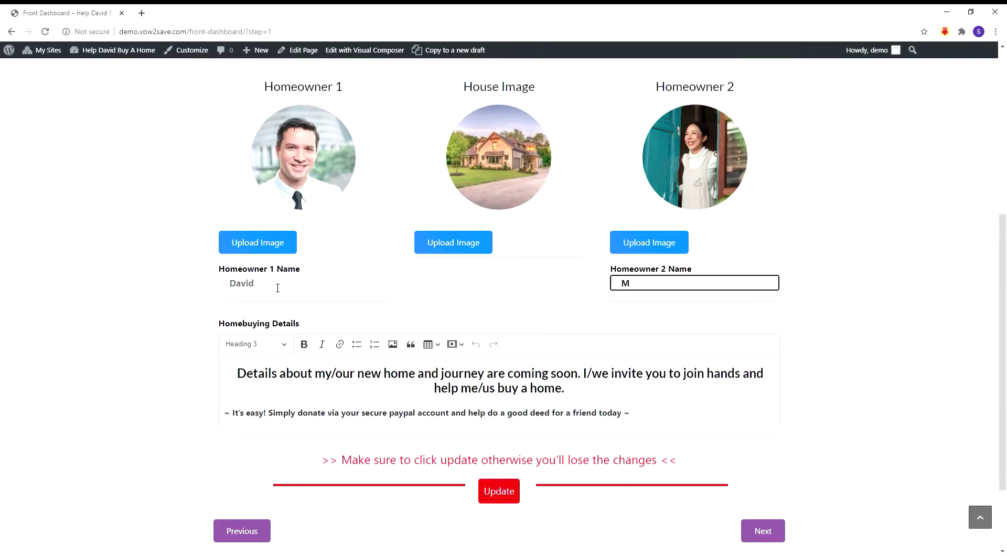
{"action": "left_click", "coordinate": [310, 381]}
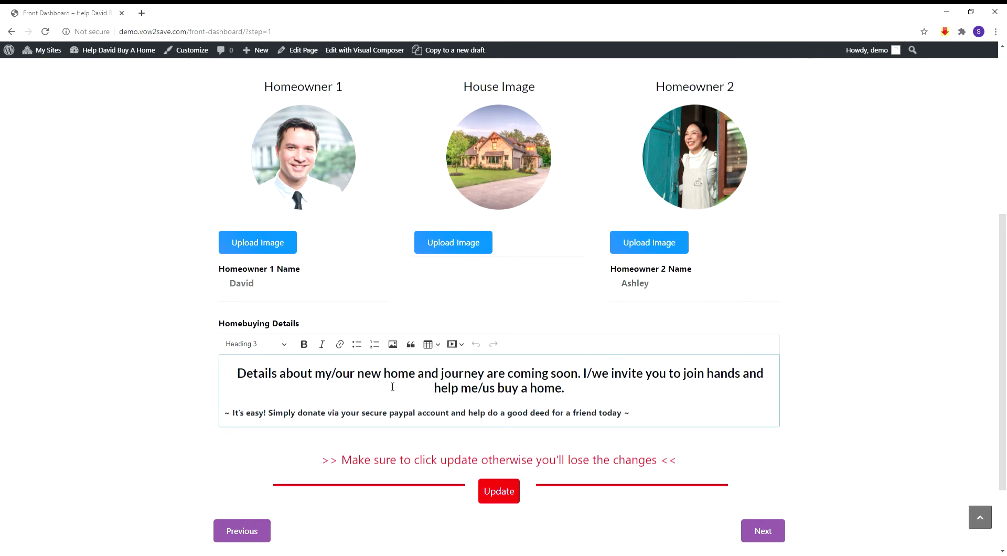
{"action": "scroll", "coordinate": [310, 275], "scroll_direction": "down", "scroll_amount": 2}
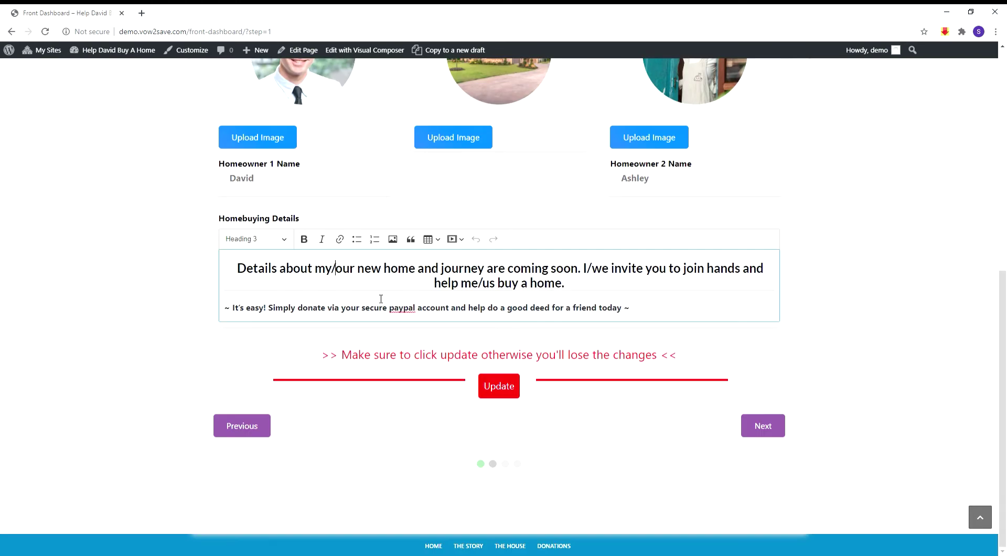
{"action": "key", "text": "BackSpace"}
{"action": "key", "text": "BackSpace"}
{"action": "key", "text": "BackSpace"}
{"action": "type", "text": "W"}
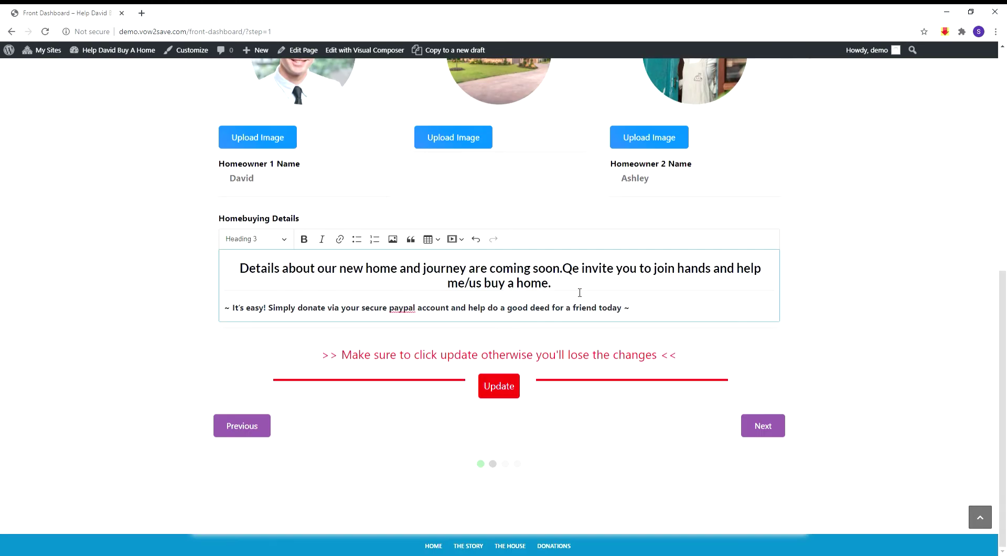
{"action": "key", "text": "BackSpace"}
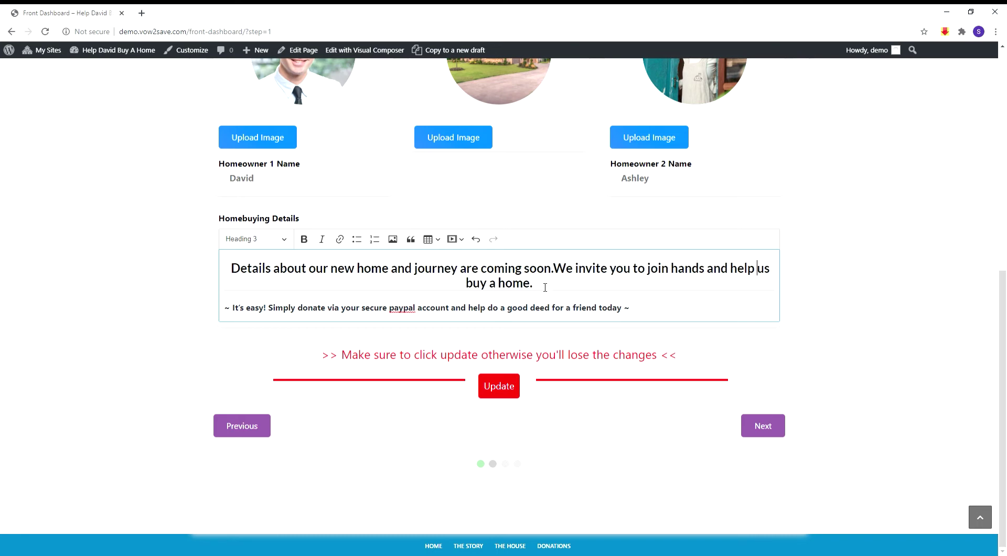
{"action": "left_click", "coordinate": [497, 387]}
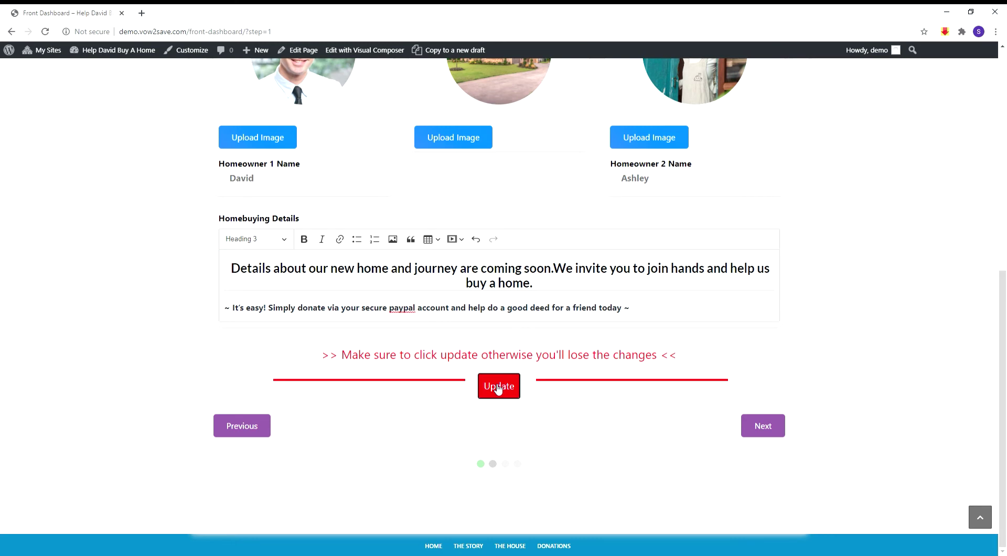
{"action": "scroll", "coordinate": [508, 388], "scroll_direction": "down", "scroll_amount": 8}
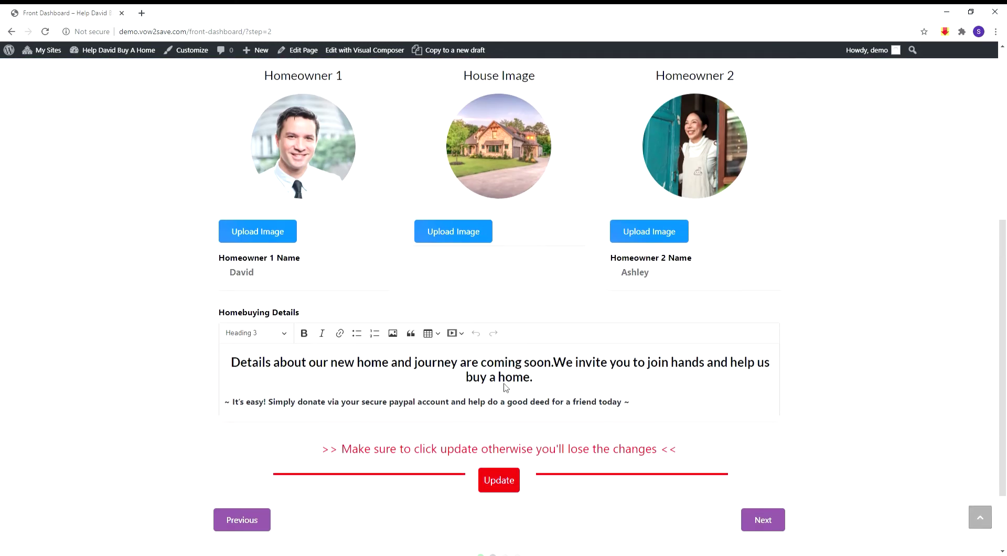
{"action": "left_click", "coordinate": [771, 427]}
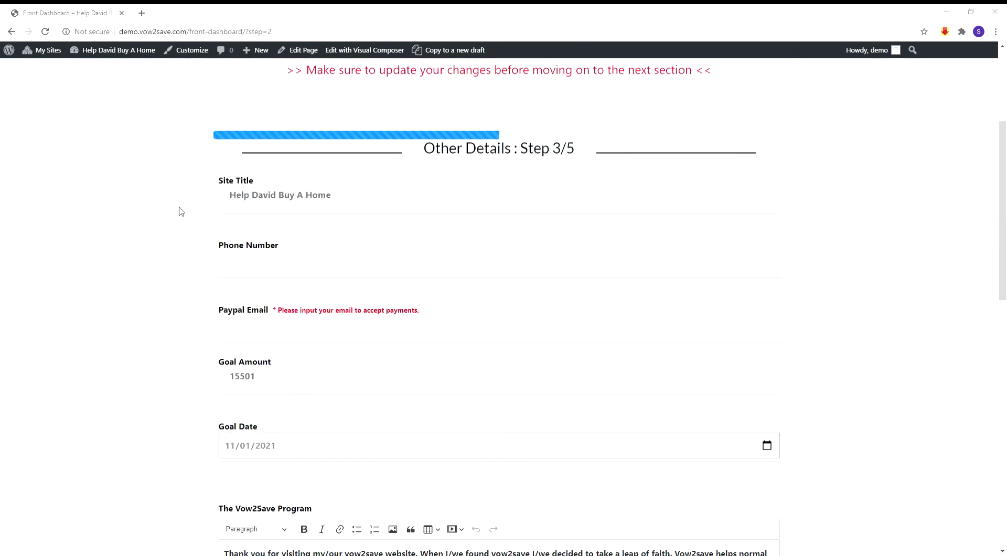
Enter the contact phone number and the PayPal email address.
{"action": "left_click", "coordinate": [264, 199]}
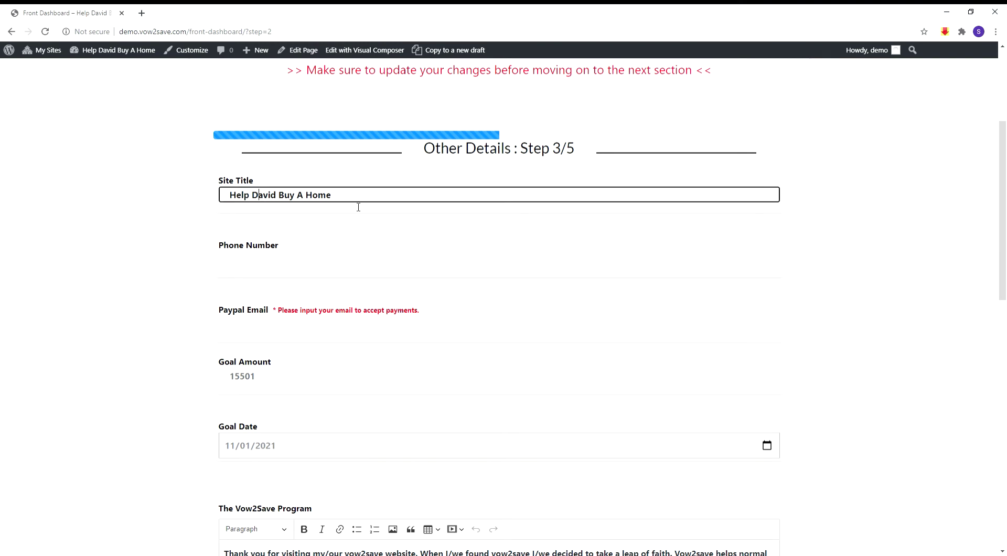
{"action": "left_click", "coordinate": [282, 268]}
{"action": "type", "text": "555555"}
{"action": "left_click", "coordinate": [237, 310]}
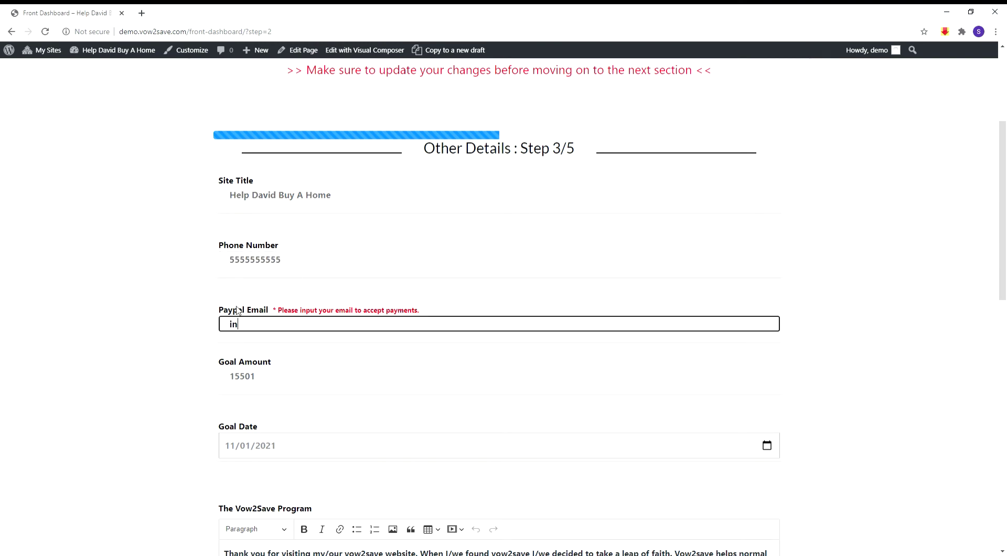
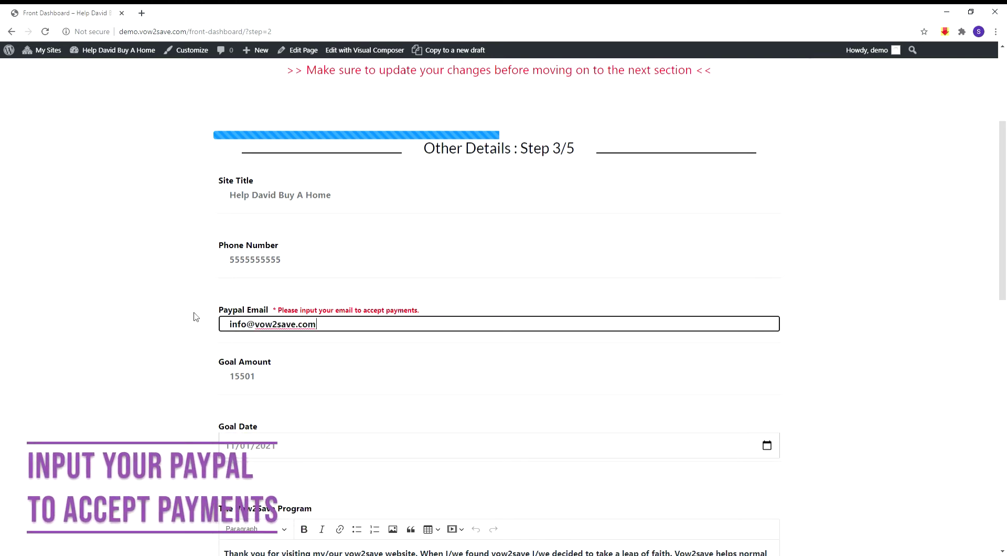
Set the goal amount to 25,000 and the goal date to 11/01/2022.
{"action": "scroll", "coordinate": [184, 320], "scroll_direction": "down", "scroll_amount": 2}
{"action": "double_click", "coordinate": [228, 277]}
{"action": "type", "text": "25"}
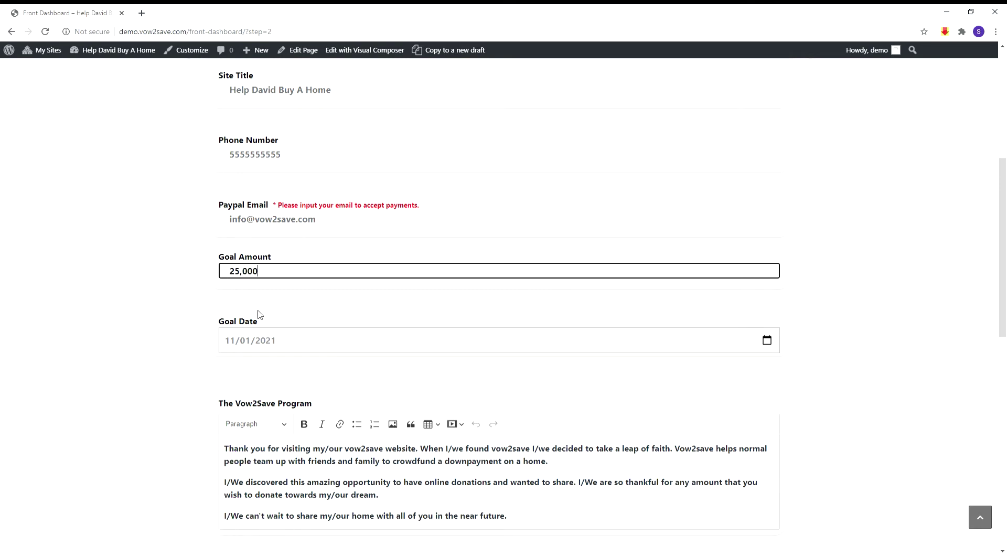
{"action": "left_click", "coordinate": [279, 346]}
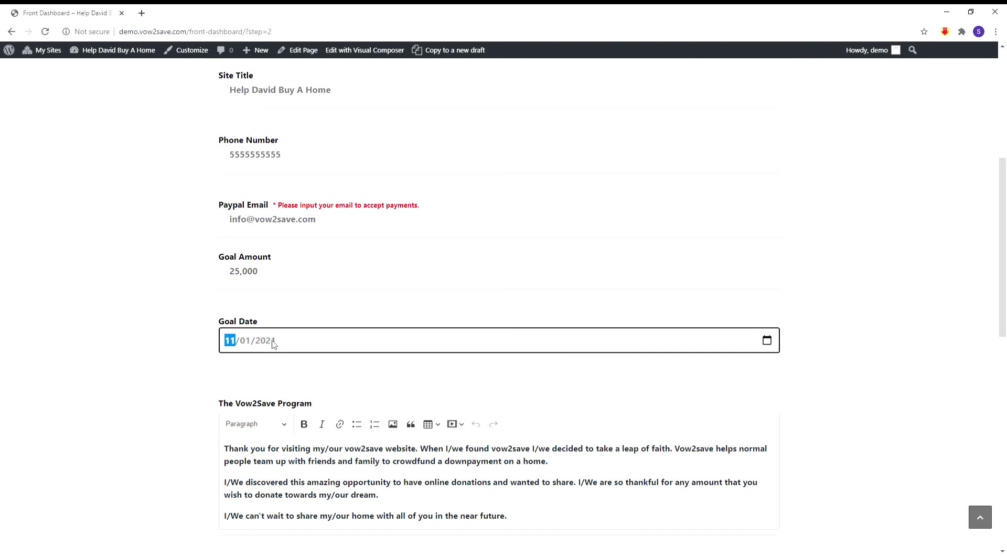
{"action": "type", "text": "22"}
{"action": "left_click", "coordinate": [280, 389]}
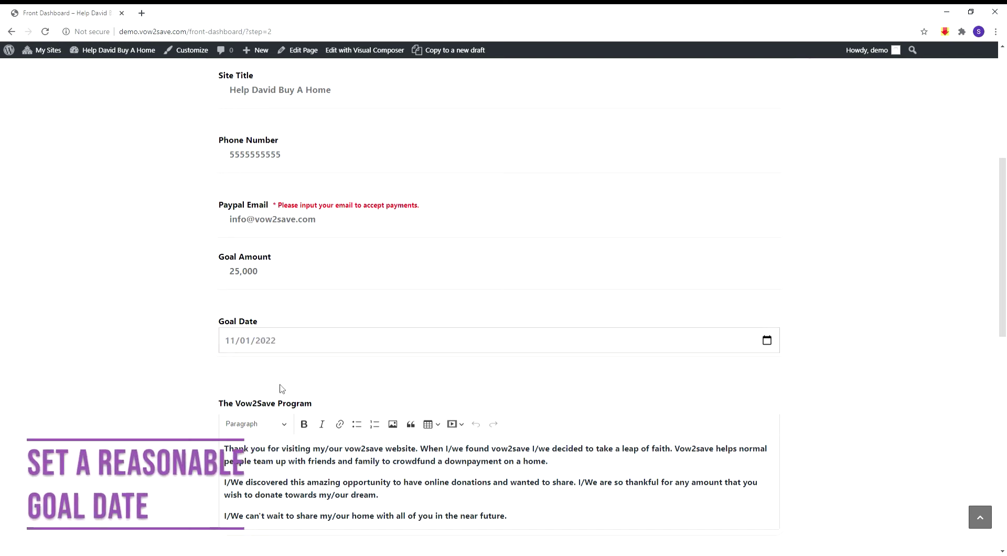
{"action": "scroll", "coordinate": [281, 389], "scroll_direction": "down", "scroll_amount": 3}
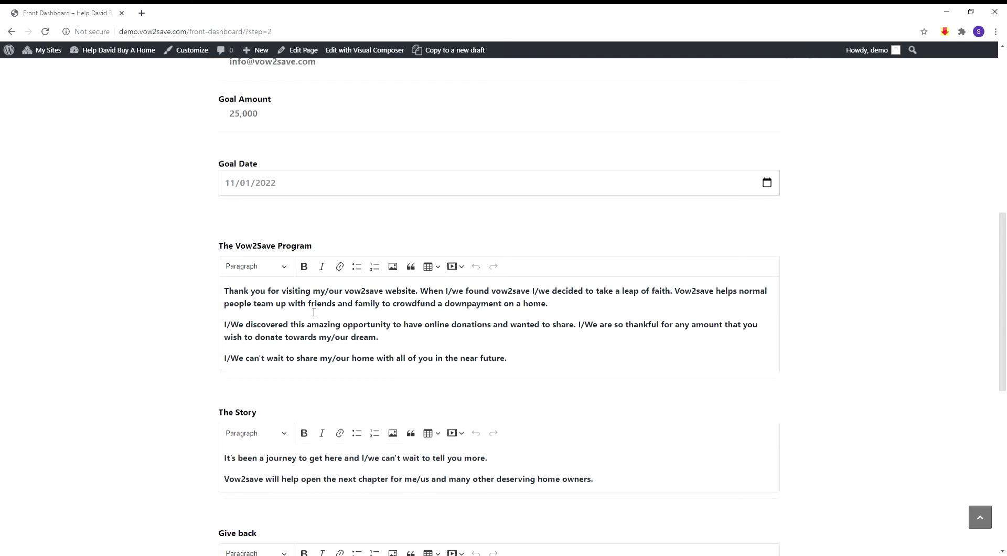
{"action": "scroll", "coordinate": [314, 312], "scroll_direction": "down", "scroll_amount": 2}
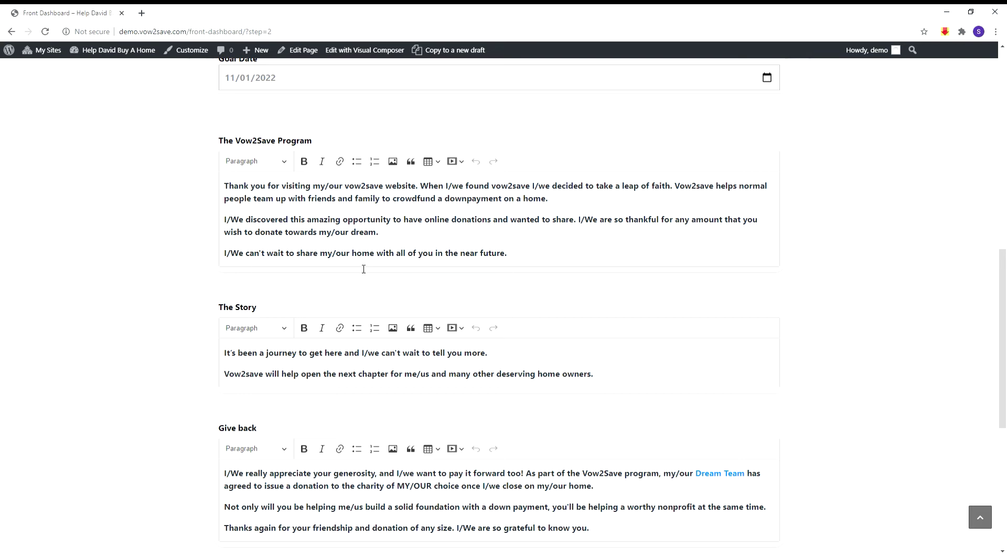
Remove 'my/' and the 'I/' prefixes from the program text so only we-wording remains.
{"action": "left_click_drag", "start_coordinate": [313, 186], "coordinate": [327, 186]}
{"action": "key", "text": "BackSpace"}
{"action": "left_click_drag", "start_coordinate": [445, 186], "coordinate": [517, 185]}
{"action": "key", "text": "BackSpace"}
{"action": "key", "text": "BackSpace"}
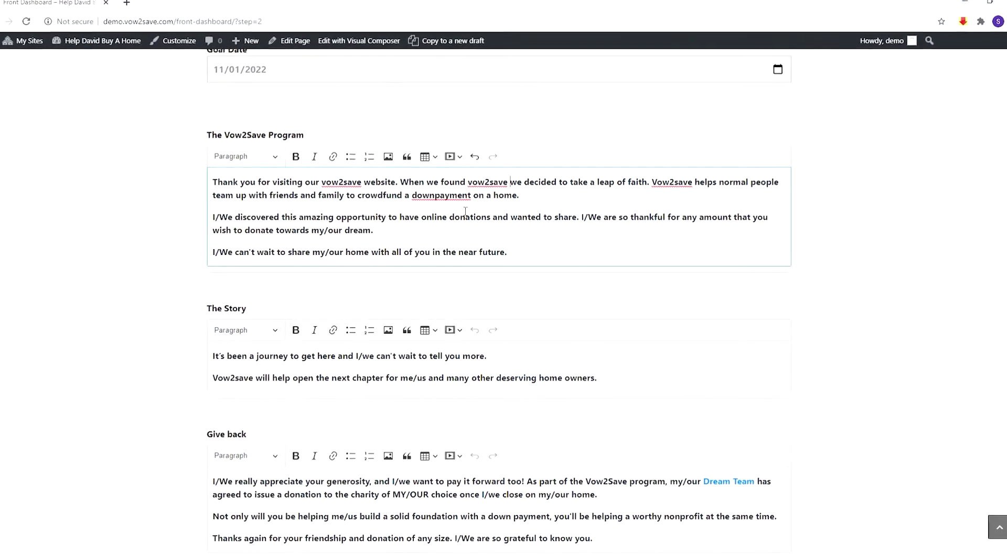
{"action": "left_click_drag", "start_coordinate": [211, 217], "coordinate": [219, 216]}
{"action": "key", "text": "BackSpace"}
{"action": "left_click_drag", "start_coordinate": [212, 252], "coordinate": [218, 251]}
Strip the remaining 'I/' and 'me/' alternatives from The Story, leaving 'we' and 'us'.
{"action": "key", "text": "BackSpace"}
{"action": "scroll", "coordinate": [225, 252], "scroll_direction": "down", "scroll_amount": 5}
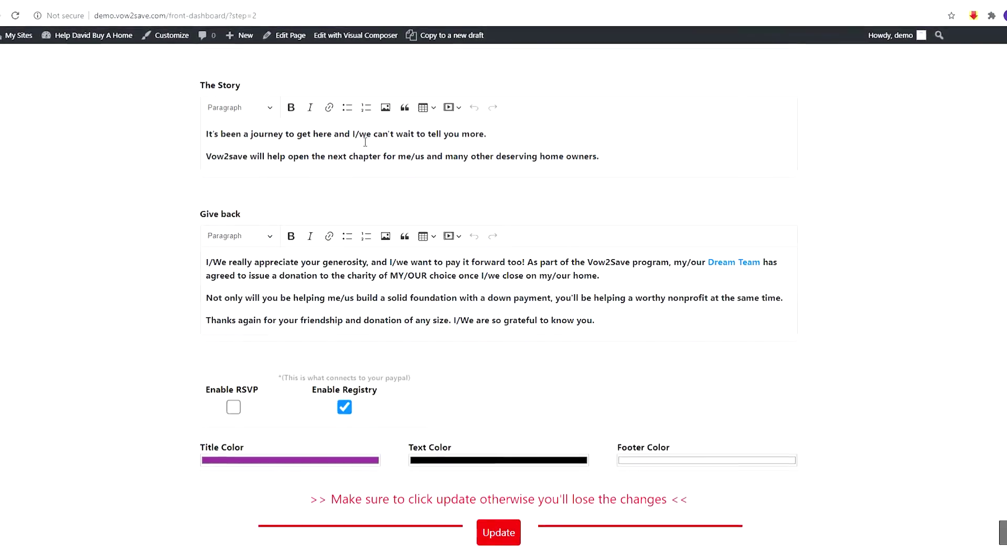
{"action": "left_click_drag", "start_coordinate": [350, 133], "coordinate": [357, 133]}
{"action": "key", "text": "BackSpace"}
{"action": "left_click_drag", "start_coordinate": [414, 156], "coordinate": [424, 155]}
{"action": "key", "text": "BackSpace"}
{"action": "scroll", "coordinate": [376, 171], "scroll_direction": "down", "scroll_amount": 2}
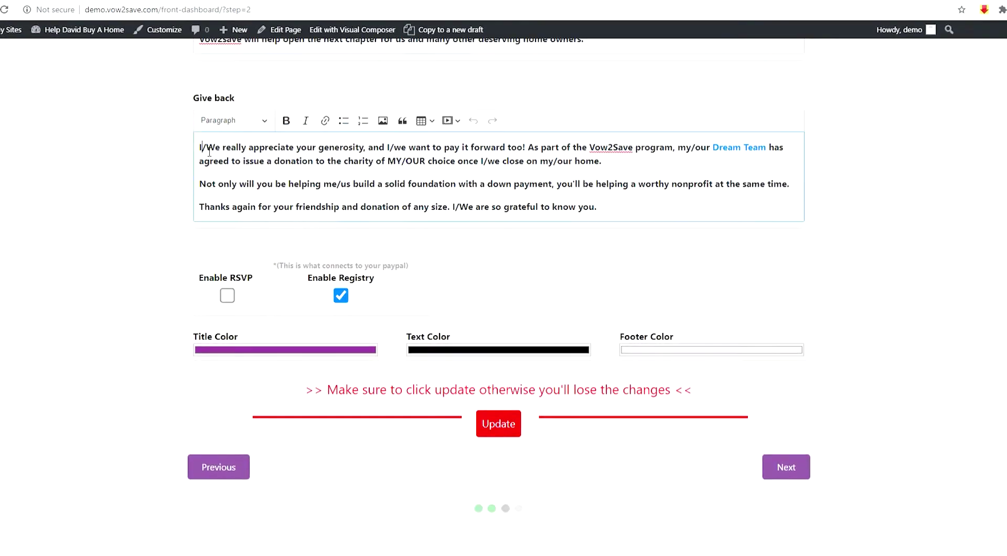
{"action": "left_click_drag", "start_coordinate": [197, 147], "coordinate": [202, 146]}
Delete the 'I/', 'my/', 'MY/' and 'me/' alternatives from the Give back text.
{"action": "key", "text": "BackSpace"}
{"action": "key", "text": "Delete"}
{"action": "left_click_drag", "start_coordinate": [384, 146], "coordinate": [391, 147]}
{"action": "key", "text": "BackSpace"}
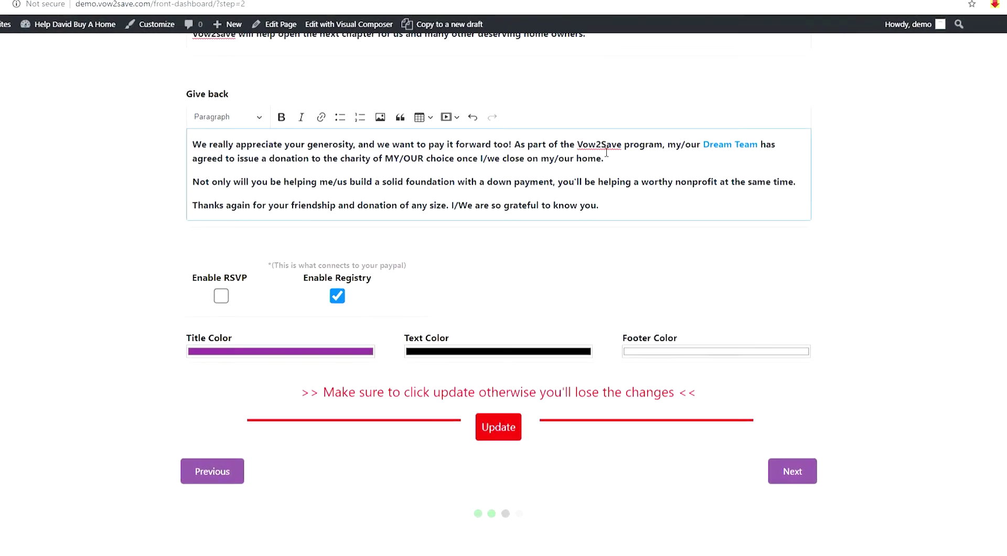
{"action": "left_click_drag", "start_coordinate": [668, 144], "coordinate": [682, 144]}
{"action": "key", "text": "BackSpace"}
{"action": "mouse_move", "coordinate": [434, 157]}
{"action": "left_mouse_down"}
{"action": "mouse_move", "coordinate": [499, 160]}
{"action": "mouse_move", "coordinate": [489, 157]}
{"action": "left_mouse_up"}
{"action": "key", "text": "BackSpace"}
{"action": "key", "text": "BackSpace"}
{"action": "left_click_drag", "start_coordinate": [450, 204], "coordinate": [458, 204]}
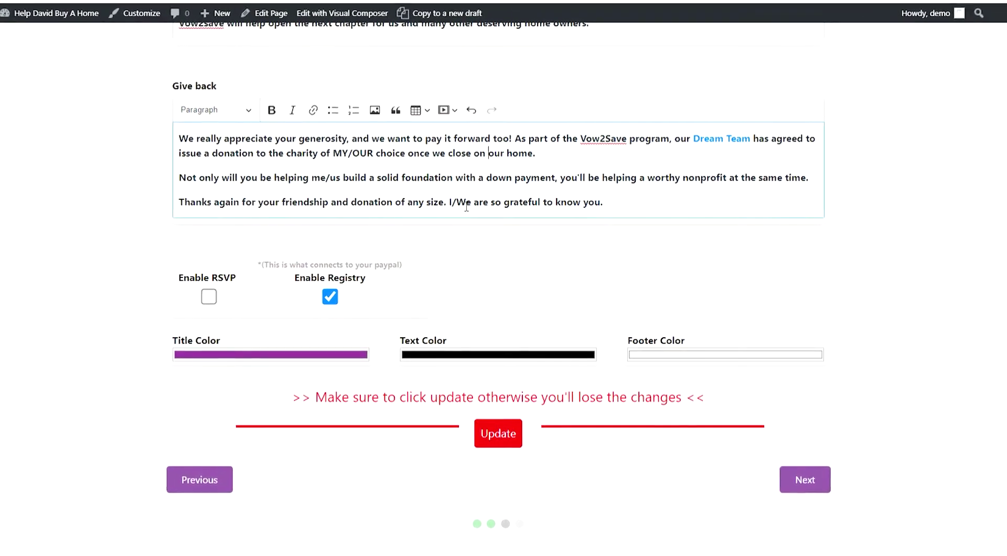
{"action": "key", "text": "BackSpace"}
{"action": "left_click_drag", "start_coordinate": [332, 178], "coordinate": [311, 178]}
{"action": "key", "text": "BackSpace"}
{"action": "left_click_drag", "start_coordinate": [351, 153], "coordinate": [332, 153]}
{"action": "key", "text": "BackSpace"}
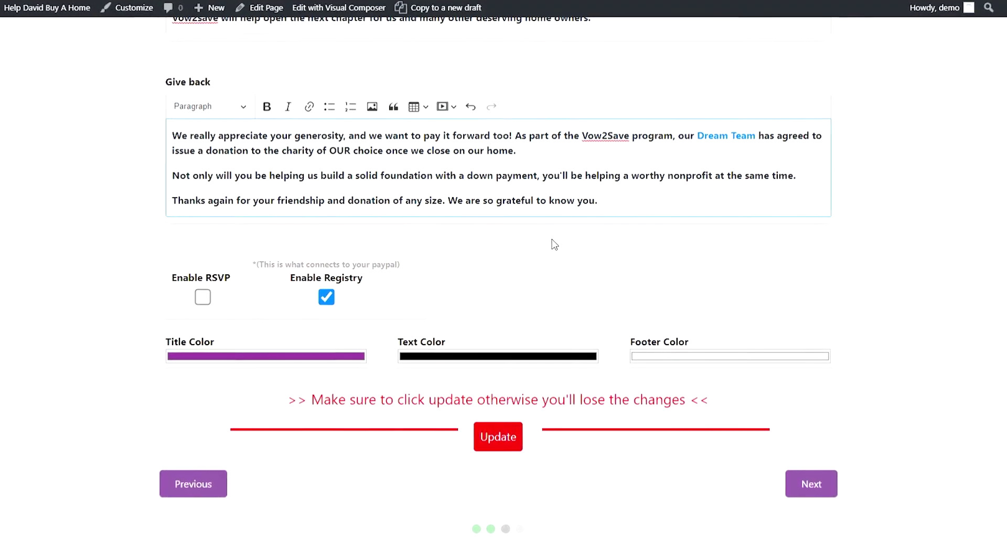
{"action": "scroll", "coordinate": [503, 244], "scroll_direction": "down", "scroll_amount": 1}
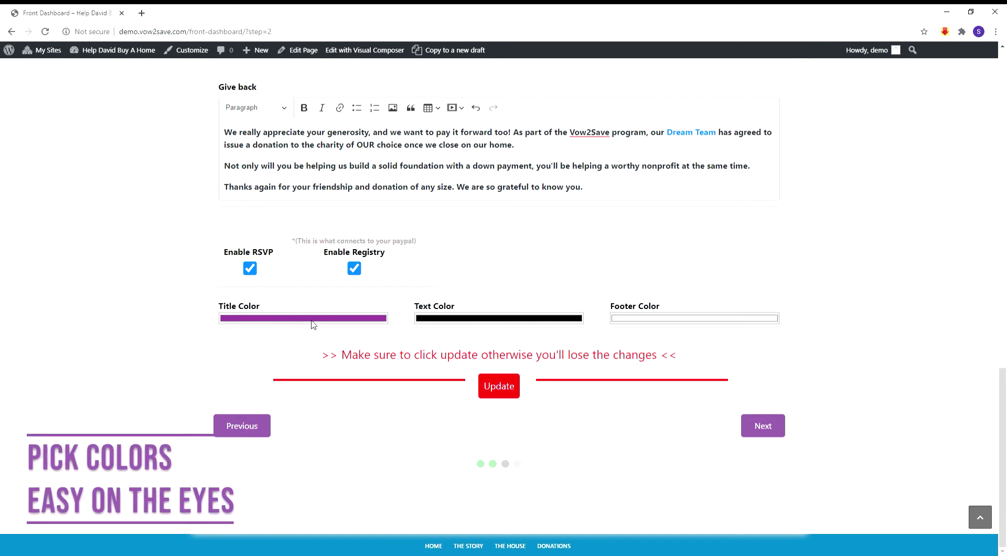
Choose tan for the title and pale pink for the footer, then save the details.
{"action": "left_click", "coordinate": [314, 325]}
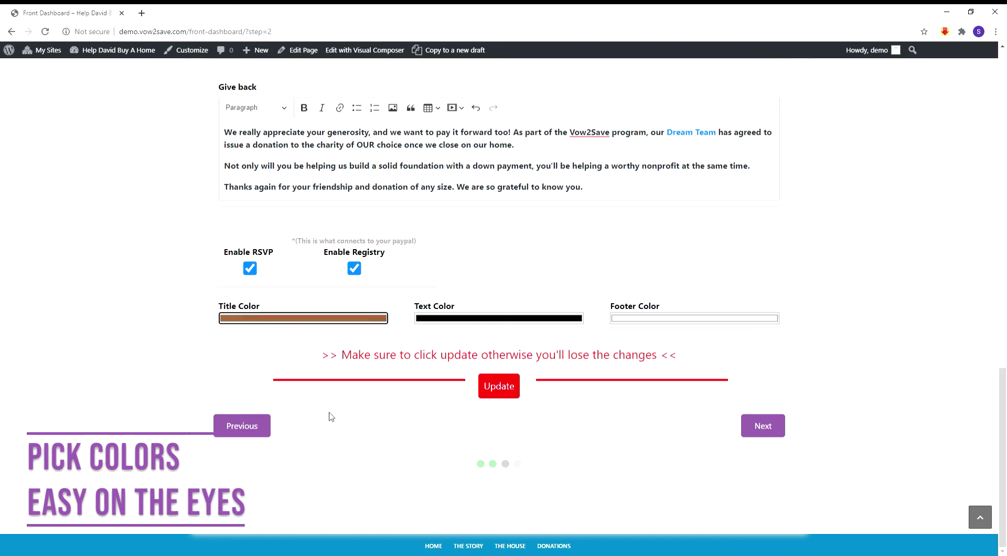
{"action": "left_click", "coordinate": [483, 319]}
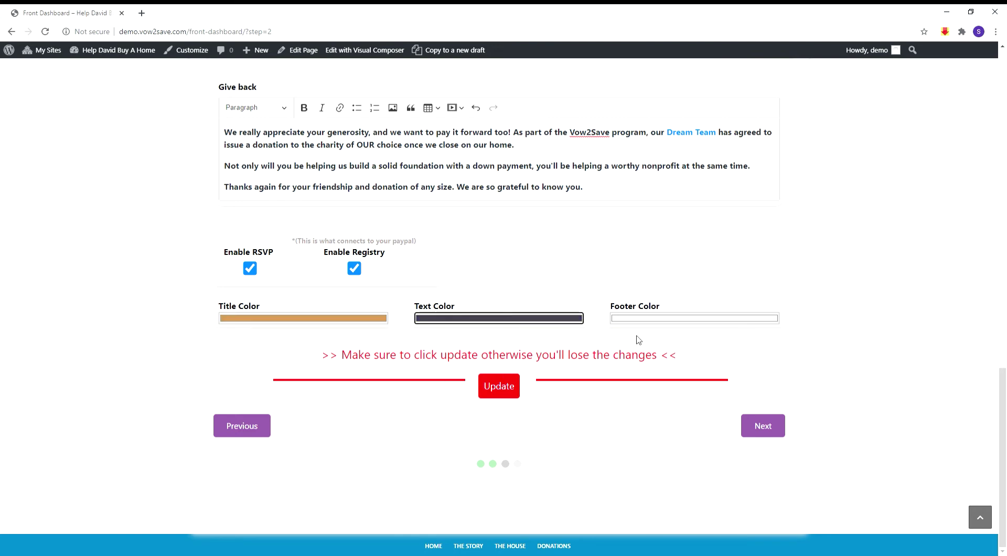
{"action": "left_click", "coordinate": [625, 318]}
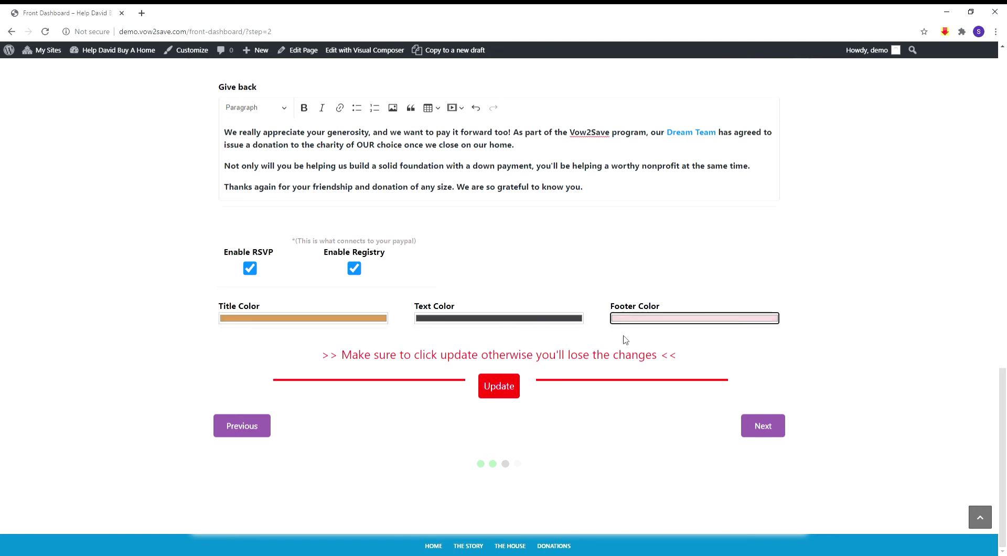
{"action": "left_click", "coordinate": [498, 386]}
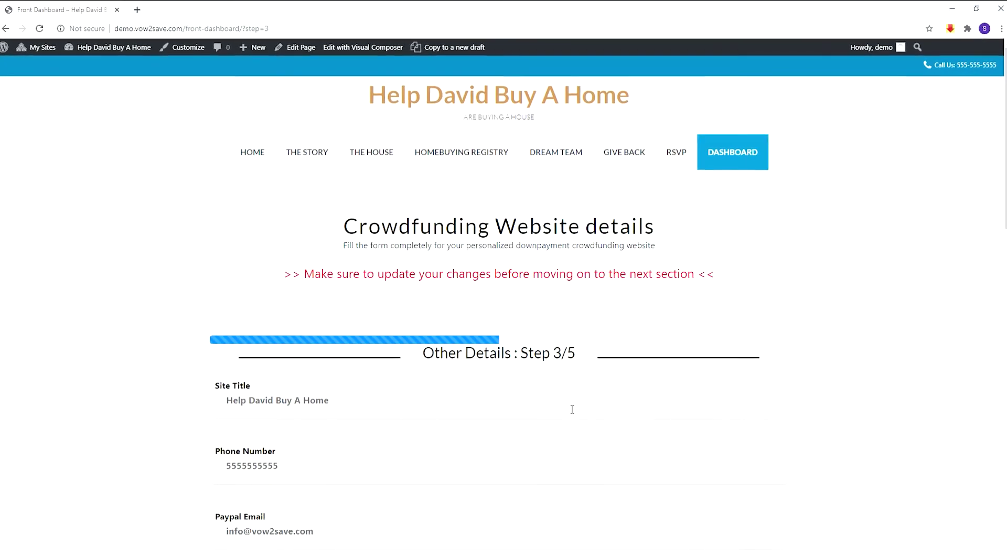
Move to the Dream Team step and retype the Insurance member's name.
{"action": "scroll", "coordinate": [572, 409], "scroll_direction": "down", "scroll_amount": 15}
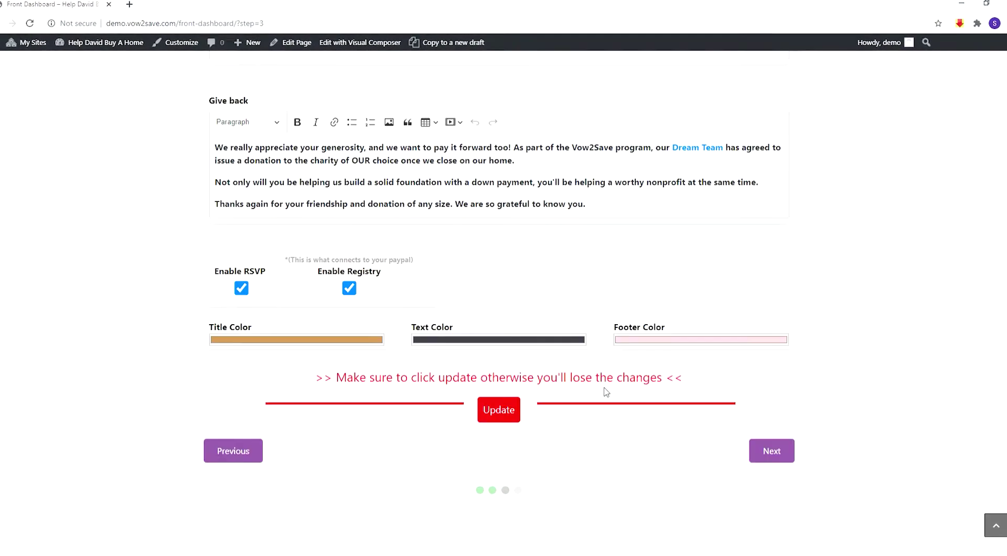
{"action": "left_click", "coordinate": [770, 432]}
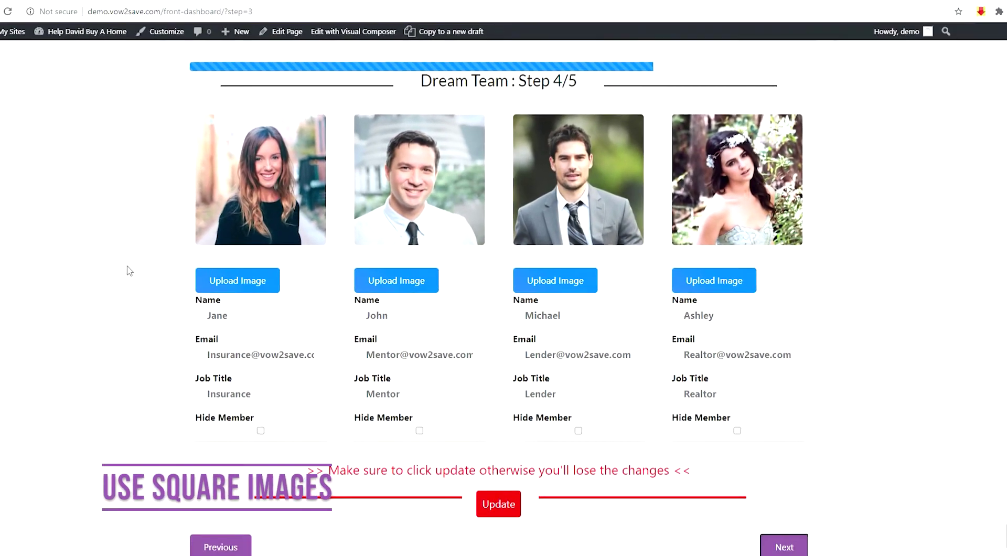
{"action": "scroll", "coordinate": [156, 274], "scroll_direction": "down", "scroll_amount": 2}
{"action": "left_click", "coordinate": [231, 212]}
{"action": "double_click", "coordinate": [230, 213]}
{"action": "type", "text": "Sam"}
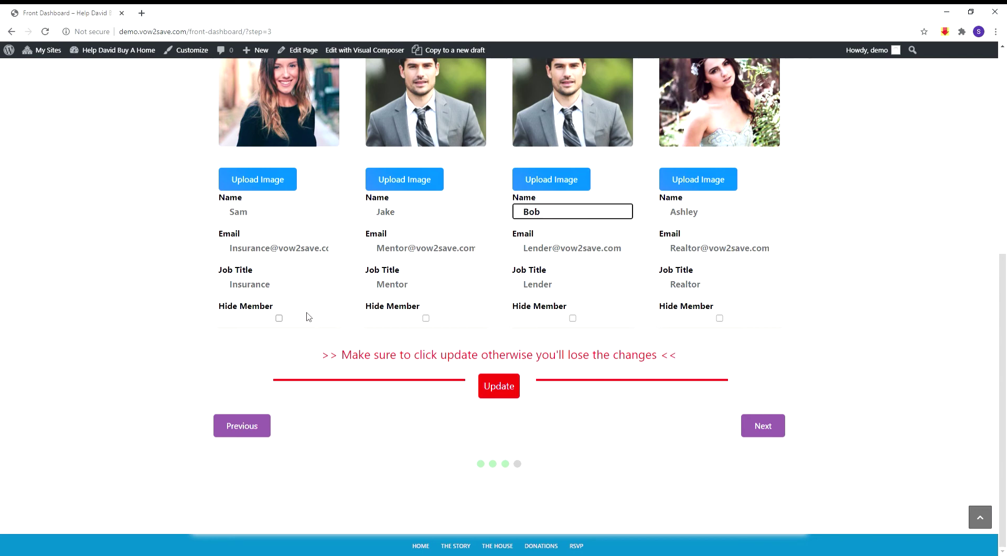
Hide the Lender and Realtor members, keep Insurance visible, and save the Dream Team step.
{"action": "left_click", "coordinate": [279, 318]}
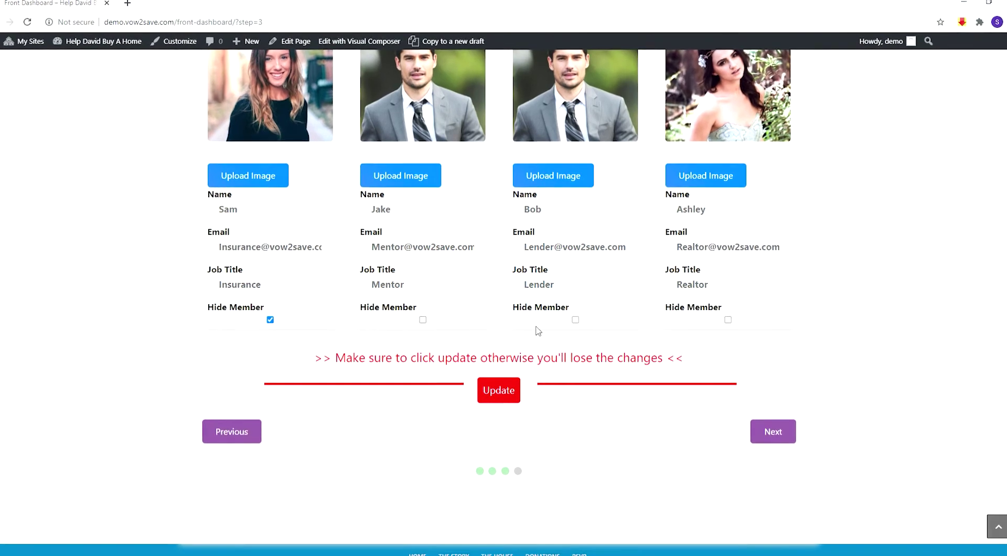
{"action": "left_click", "coordinate": [576, 320]}
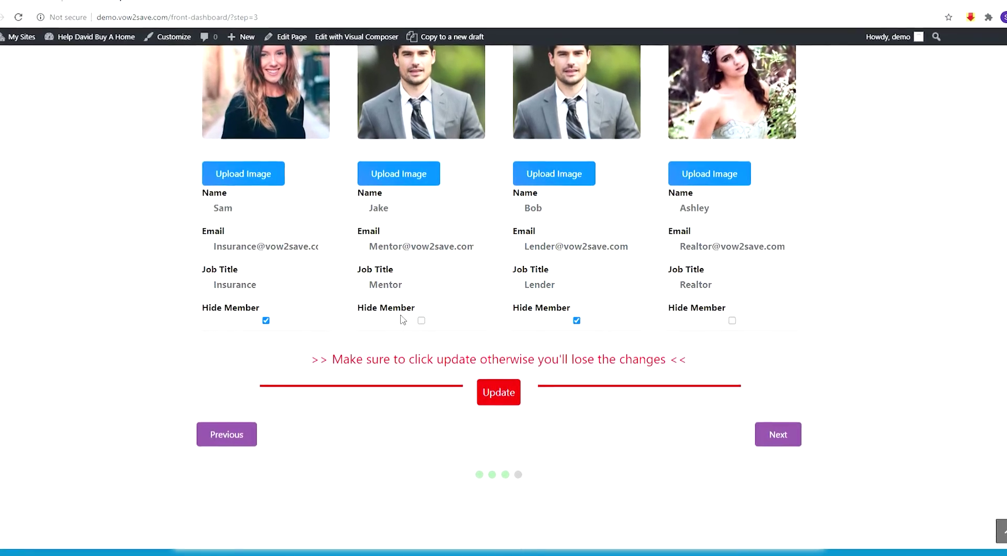
{"action": "left_click", "coordinate": [732, 321]}
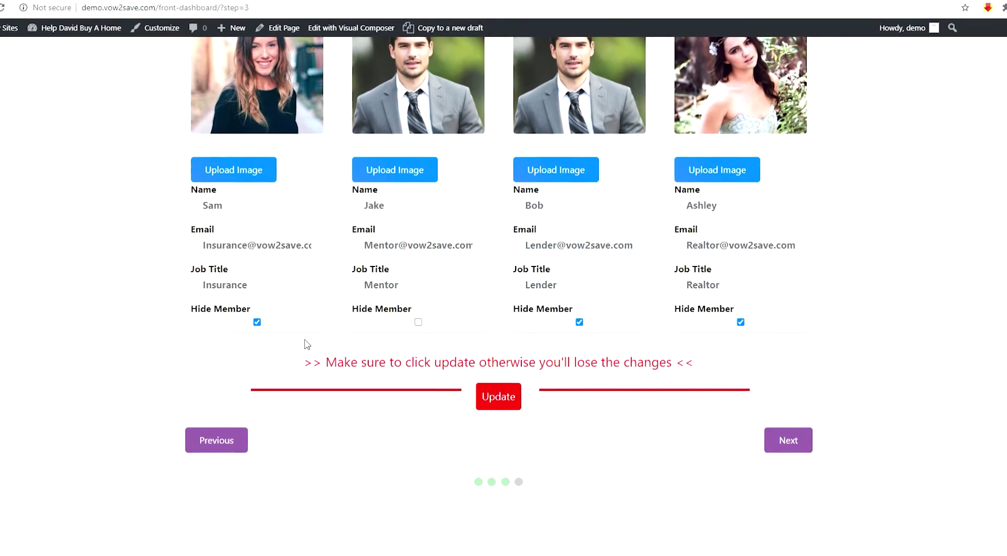
{"action": "left_click", "coordinate": [257, 321]}
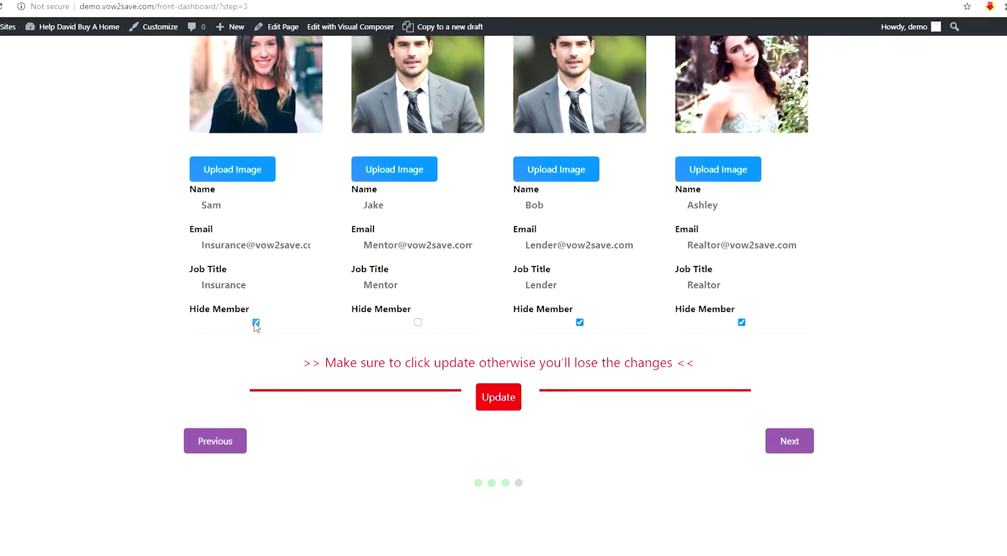
{"action": "left_click", "coordinate": [505, 406]}
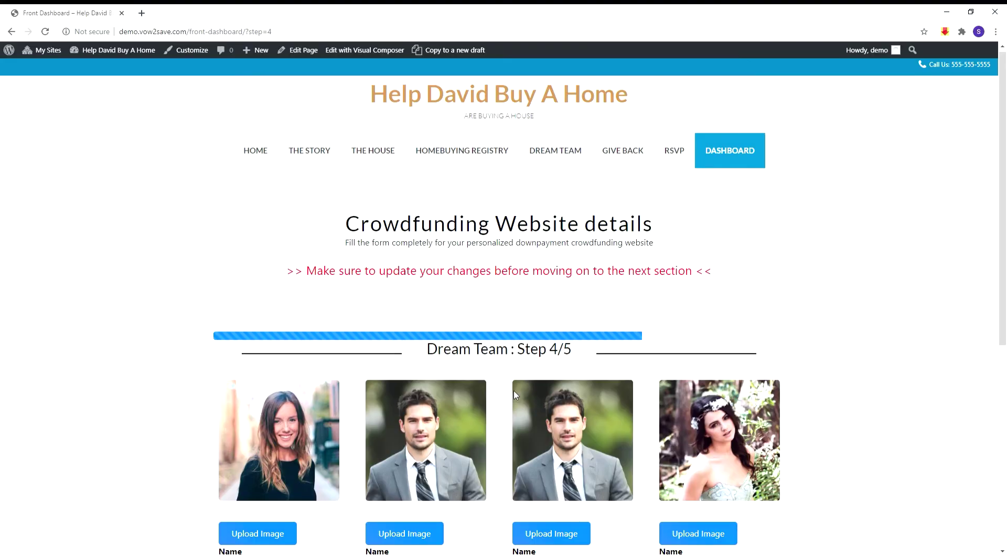
{"action": "scroll", "coordinate": [514, 395], "scroll_direction": "down", "scroll_amount": 6}
On the FAQ step, remove 'I/' from the second answer so it reads 'We', and save.
{"action": "left_click", "coordinate": [763, 468]}
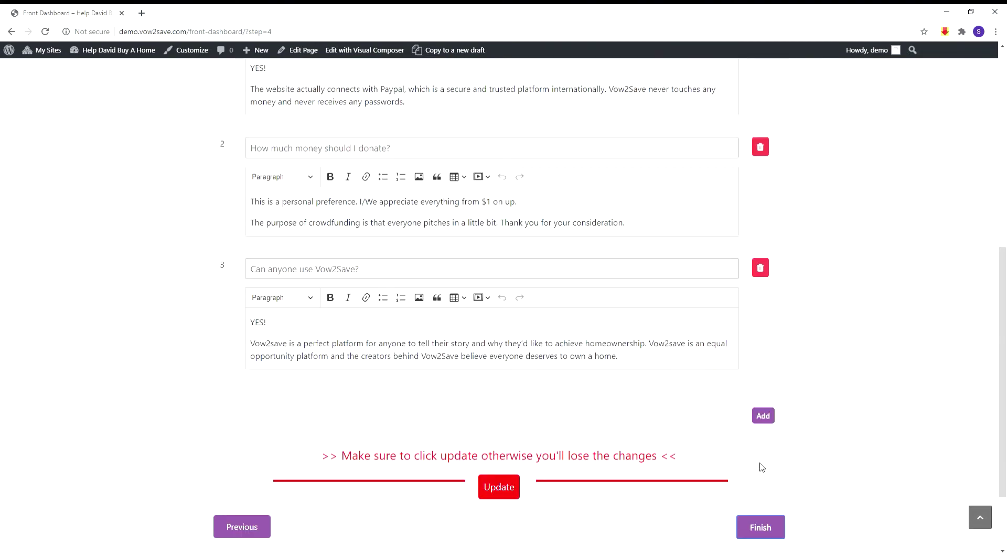
{"action": "scroll", "coordinate": [533, 386], "scroll_direction": "up", "scroll_amount": 3}
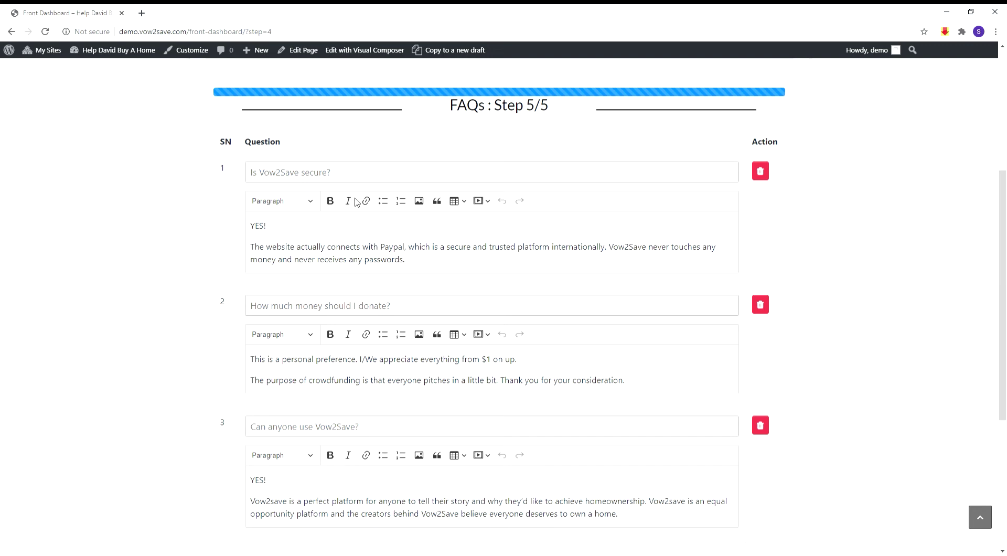
{"action": "left_click_drag", "start_coordinate": [362, 361], "coordinate": [366, 368]}
{"action": "scroll", "coordinate": [401, 374], "scroll_direction": "down", "scroll_amount": 3}
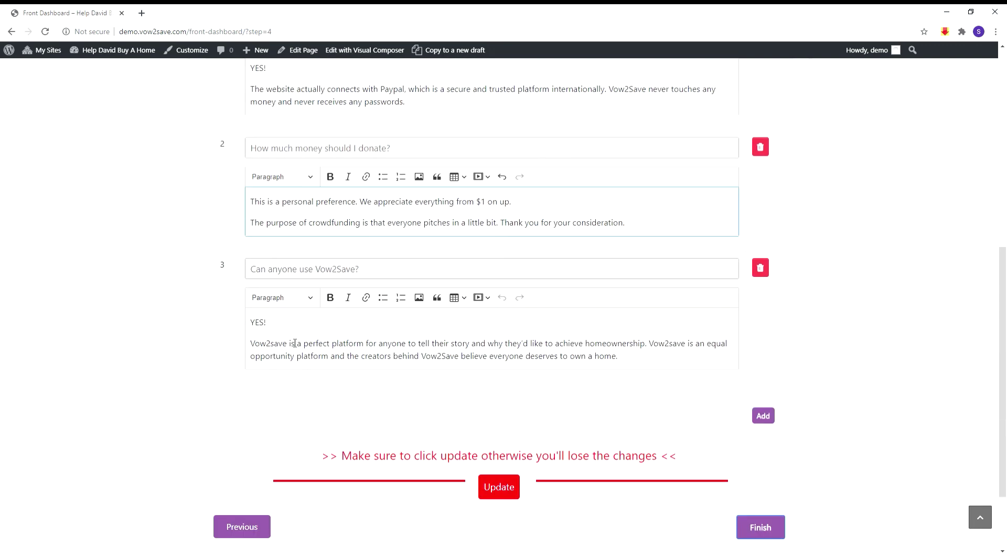
{"action": "scroll", "coordinate": [388, 372], "scroll_direction": "down", "scroll_amount": 2}
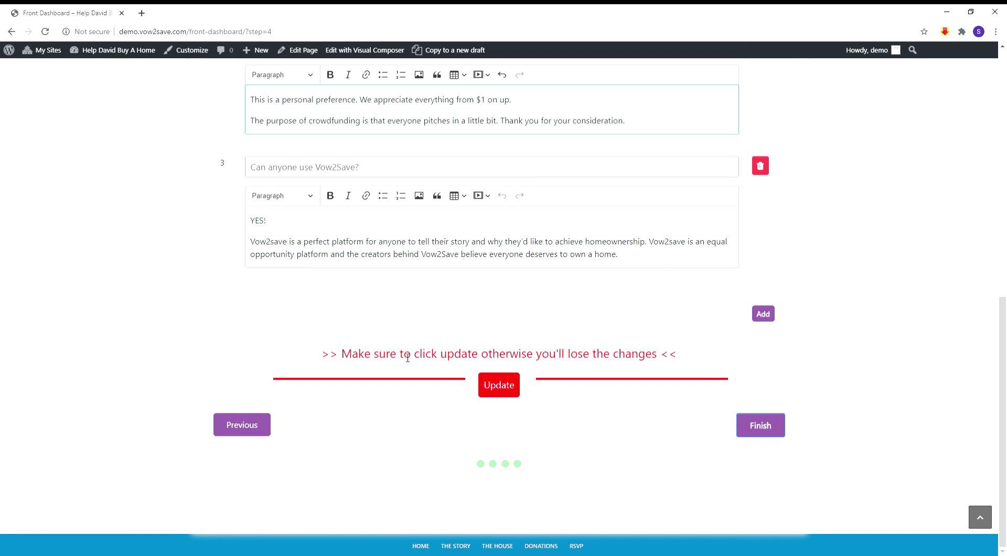
{"action": "left_click", "coordinate": [507, 391]}
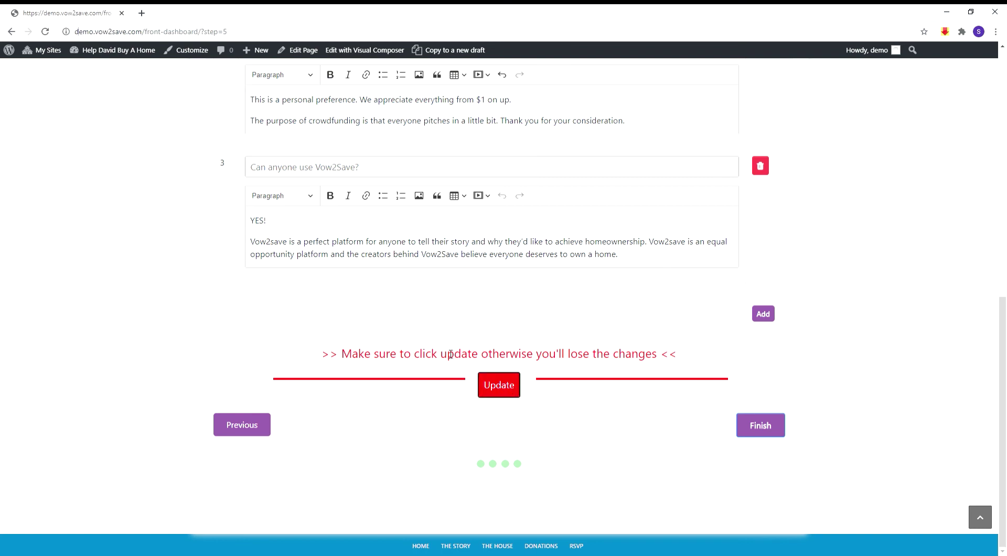
Delete the third FAQ, 'Can anyone use Vow2Save?', add a blank FAQ, and save.
{"action": "scroll", "coordinate": [766, 365], "scroll_direction": "down", "scroll_amount": 6}
{"action": "left_click", "coordinate": [765, 362]}
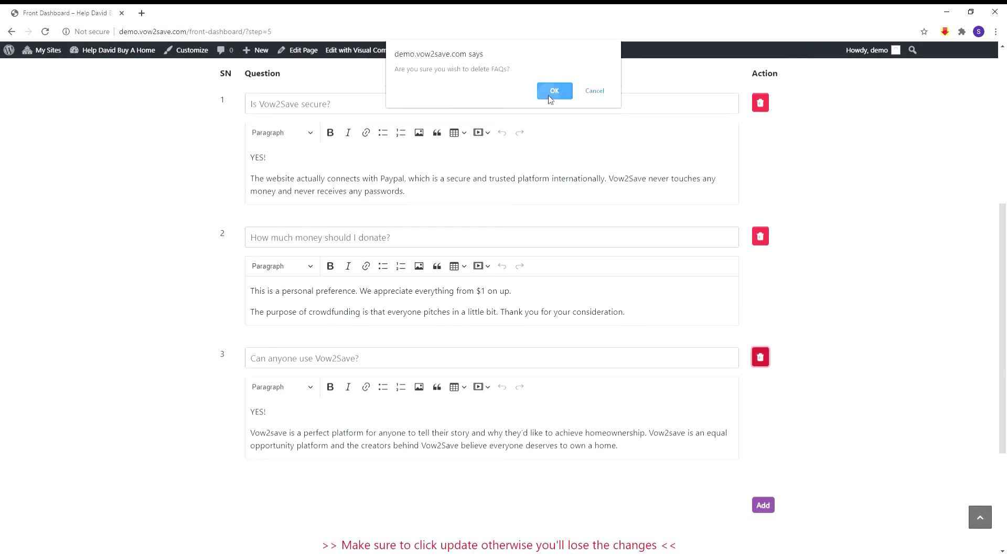
{"action": "left_click", "coordinate": [551, 90]}
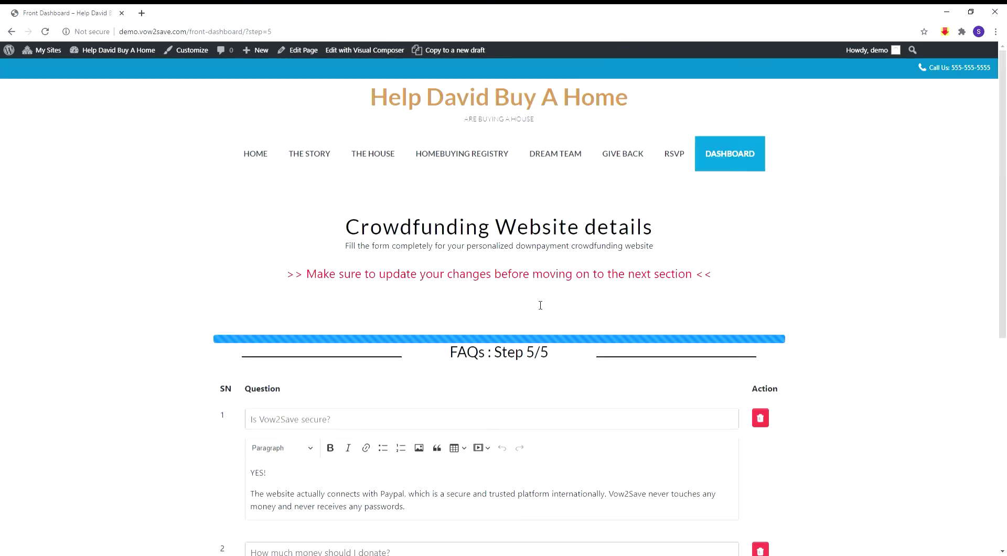
{"action": "left_click", "coordinate": [763, 313]}
{"action": "left_click", "coordinate": [367, 206]}
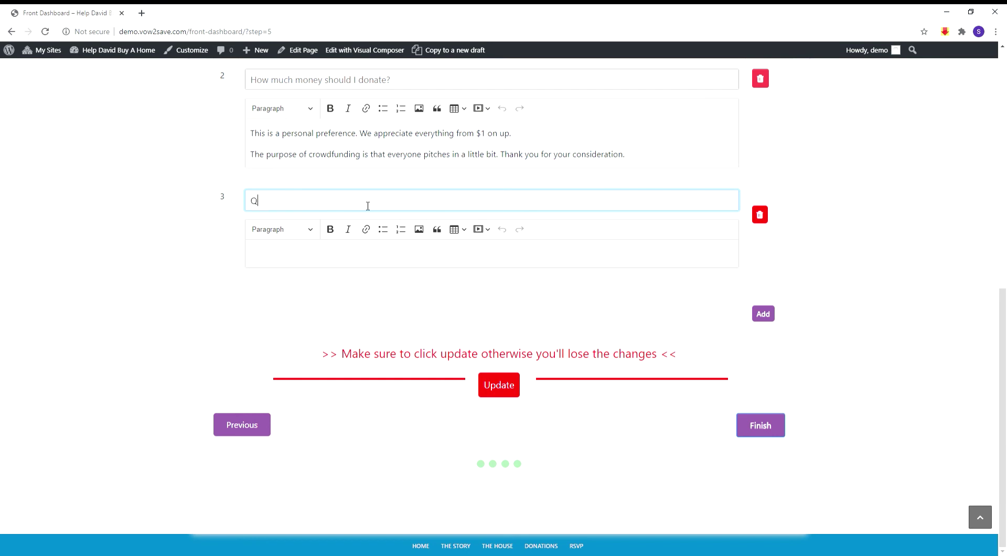
{"action": "key", "text": "BackSpace"}
{"action": "key", "text": "Tab"}
{"action": "left_click", "coordinate": [500, 389]}
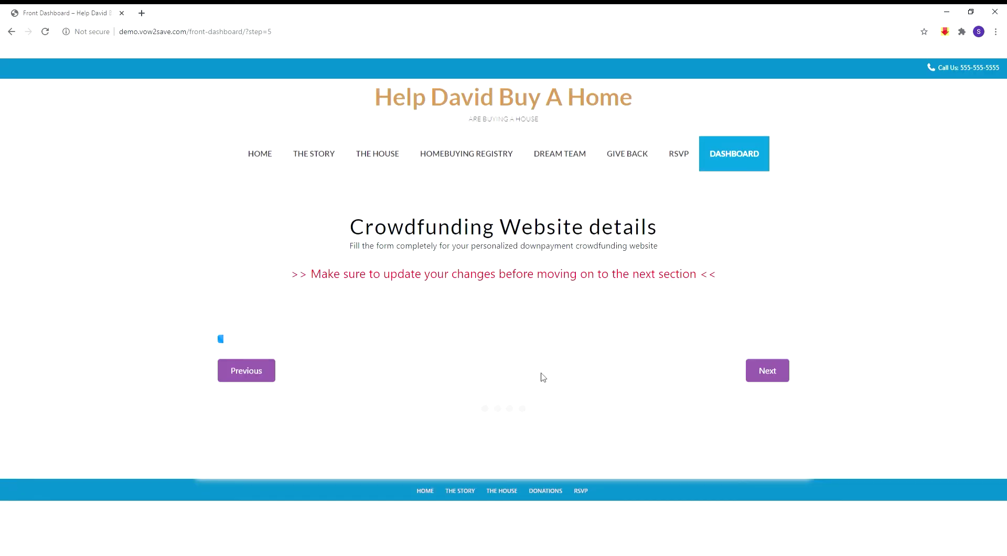
Scroll through the live Help David Buy A Home page, checking Goal Date 11-01-2022 and donation progress.
{"action": "scroll", "coordinate": [540, 376], "scroll_direction": "down", "scroll_amount": 8}
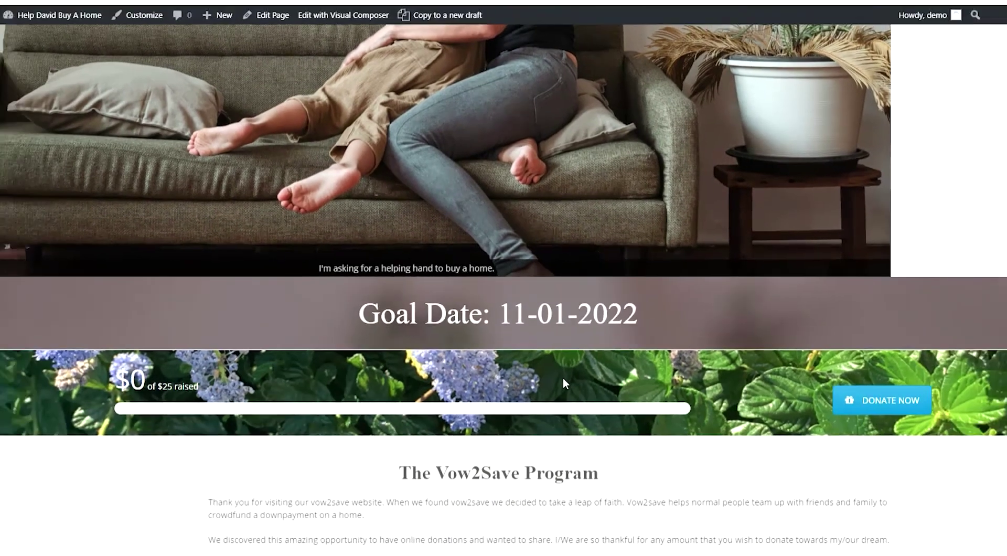
{"action": "scroll", "coordinate": [553, 368], "scroll_direction": "down", "scroll_amount": 3}
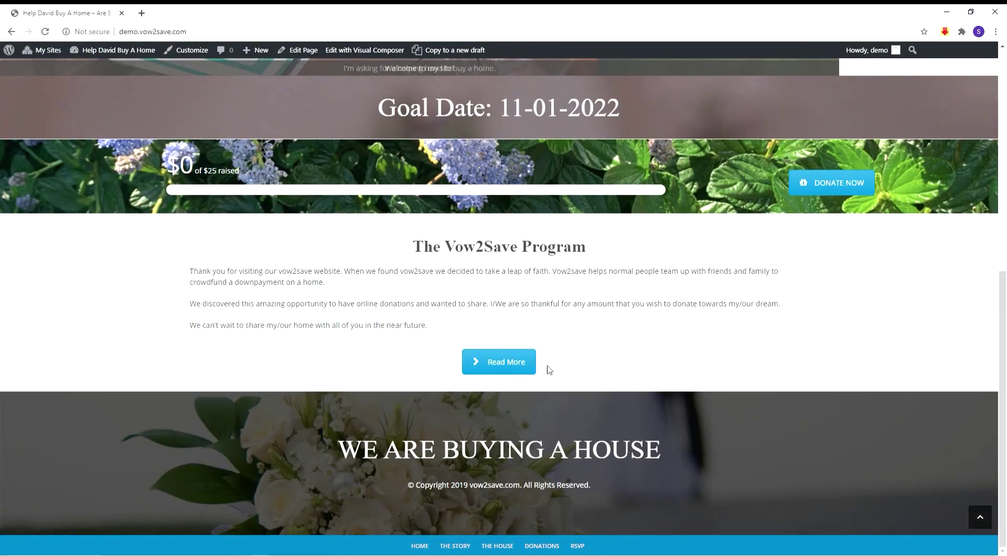